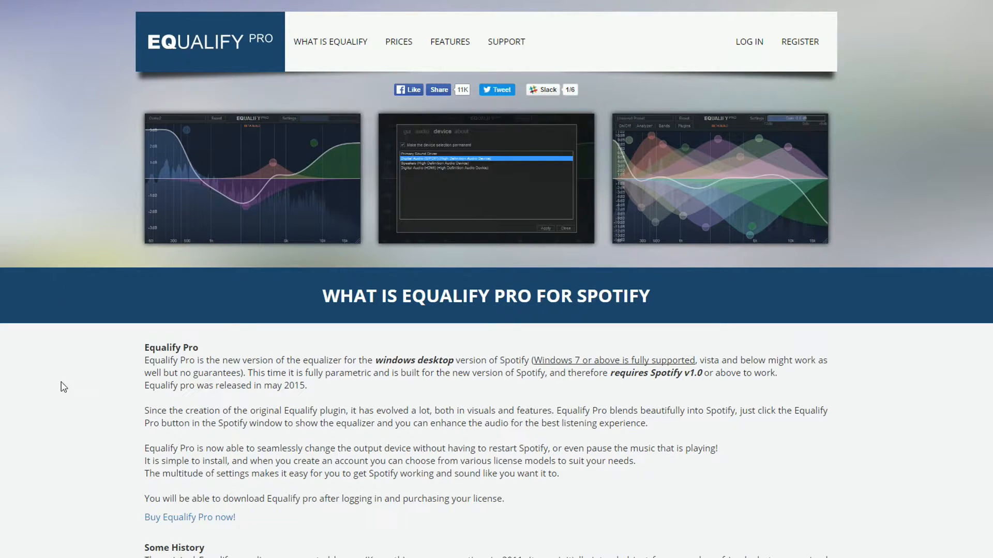
scroll(70, 366, "down", 9)
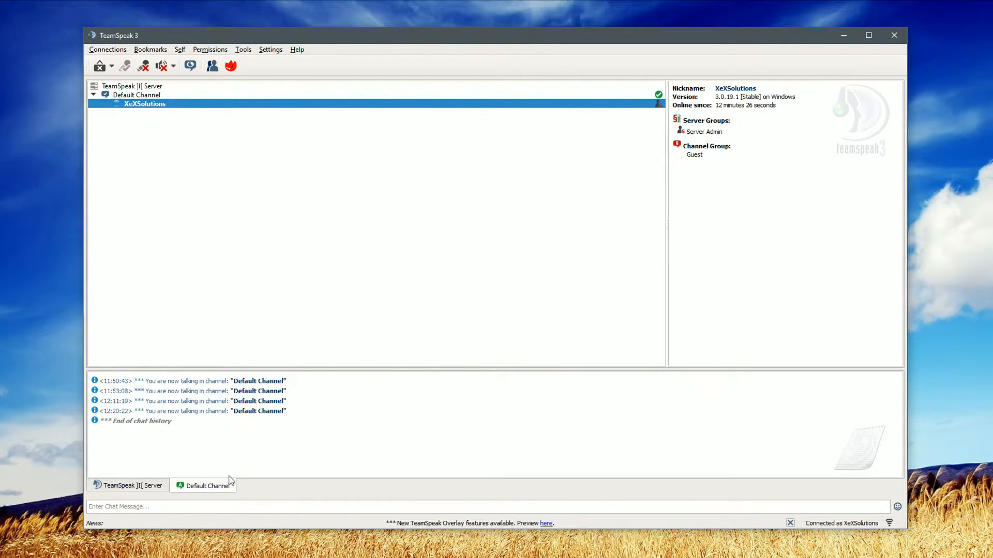
- Switch to the Virtual Audio Cable 4.10 folder in File Explorer and point out the setup64 and setup applications
key("alt+Tab")
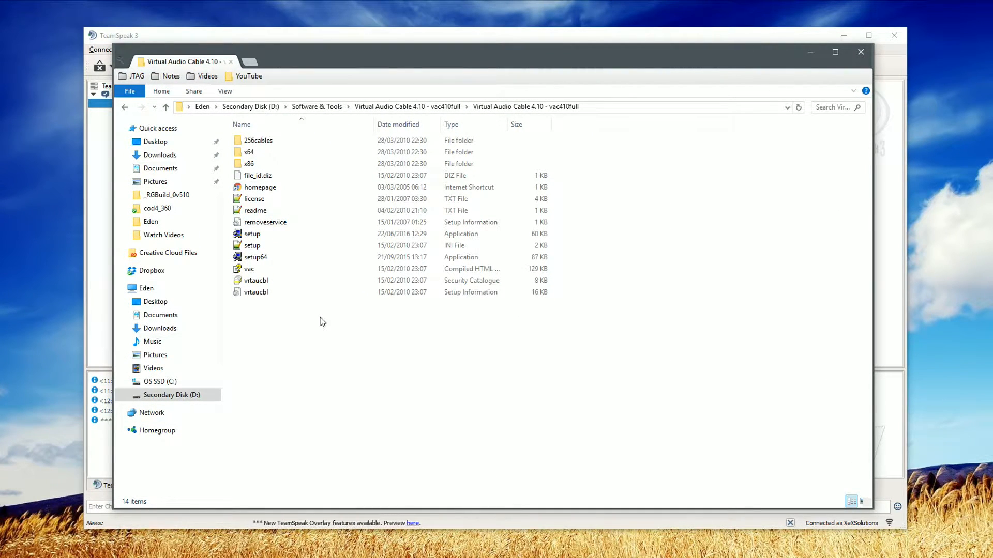
left_click(275, 261)
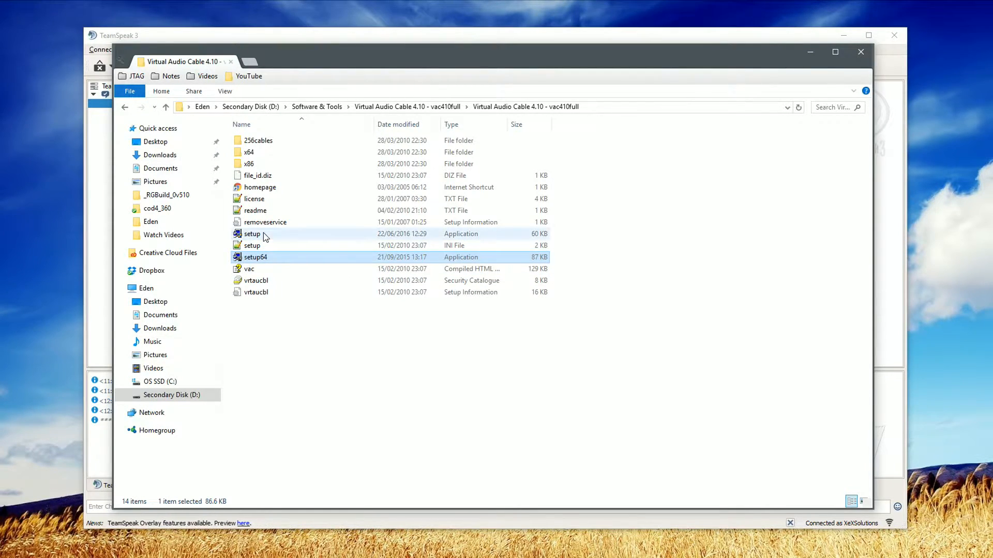
left_click(265, 237)
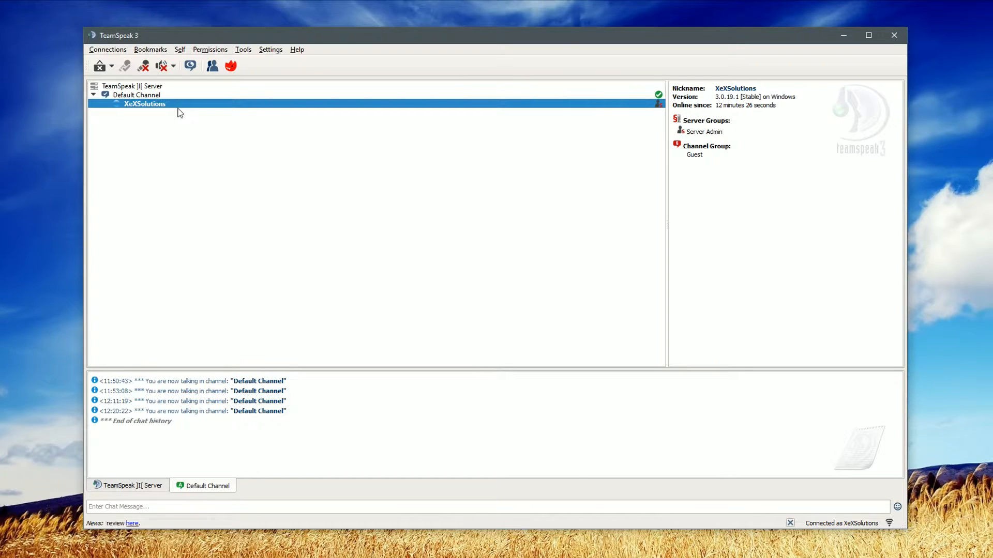
- Open the identities, check the identity name and nickname of the Music Bot entry, and accept them
left_click(271, 51)
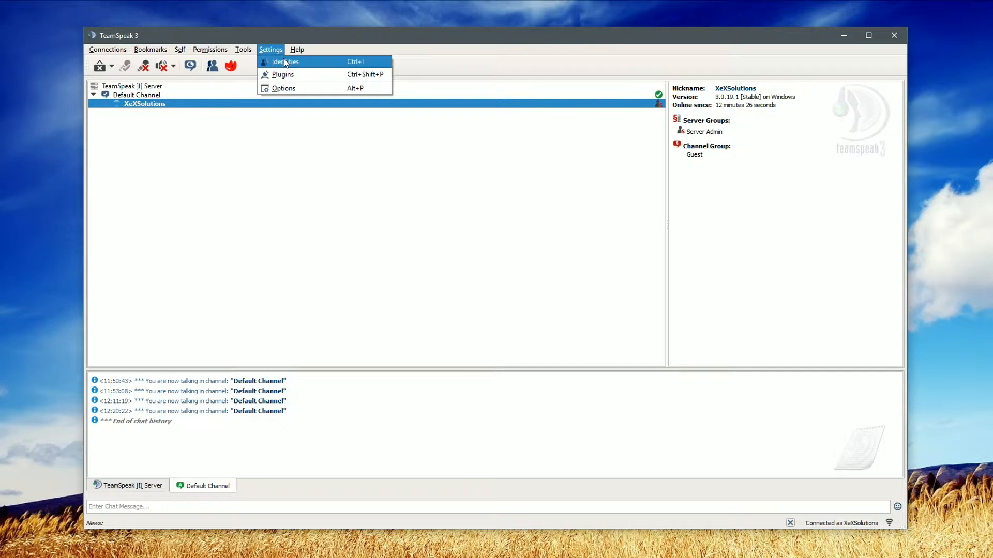
left_click(283, 62)
left_click_drag(435, 160, 270, 130)
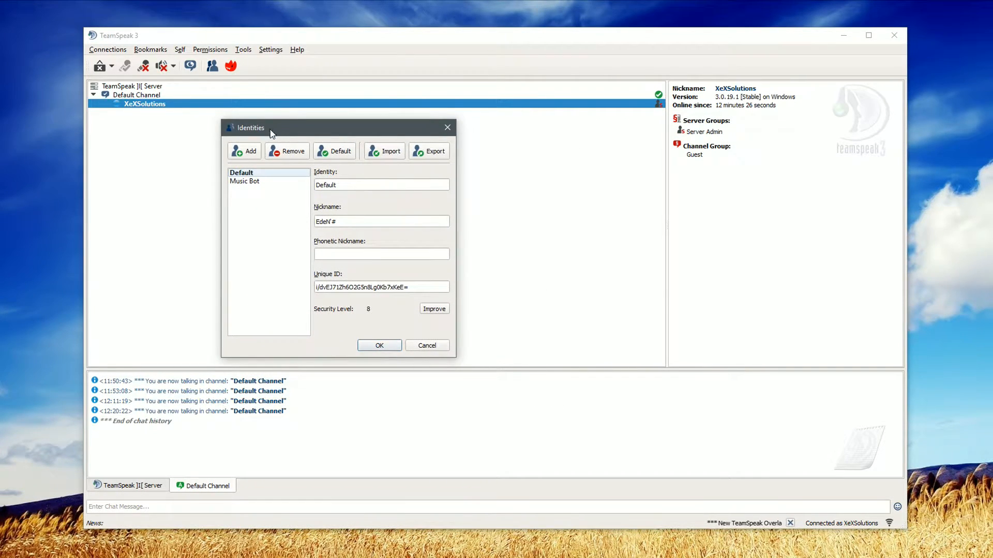
left_click(255, 181)
left_click_drag(316, 185, 360, 196)
left_click(356, 186)
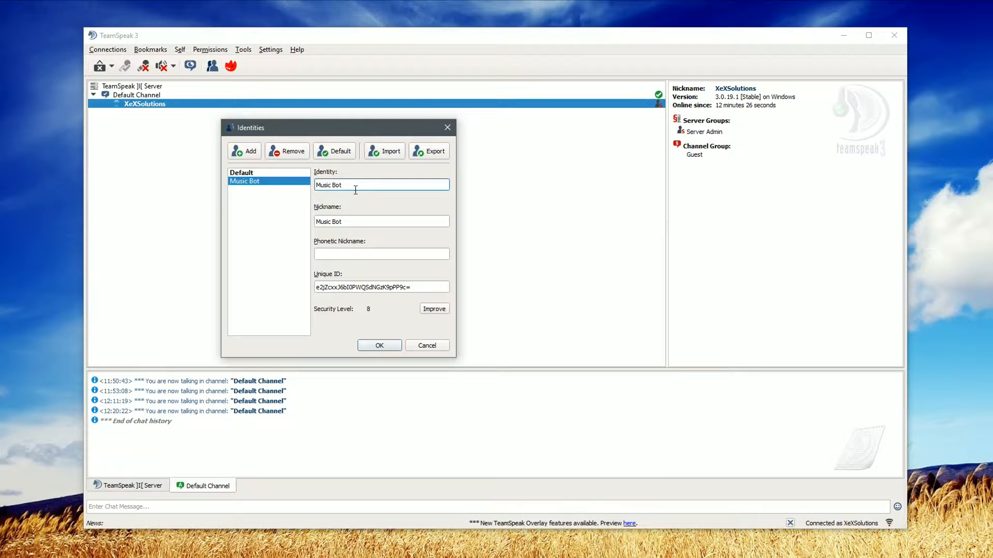
left_click_drag(361, 221, 272, 223)
left_click(368, 222)
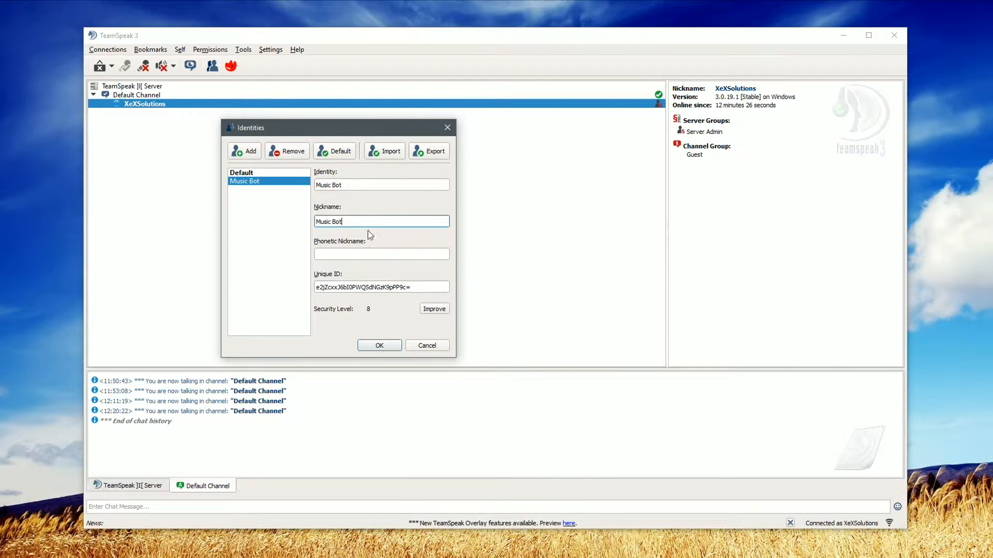
left_click(386, 349)
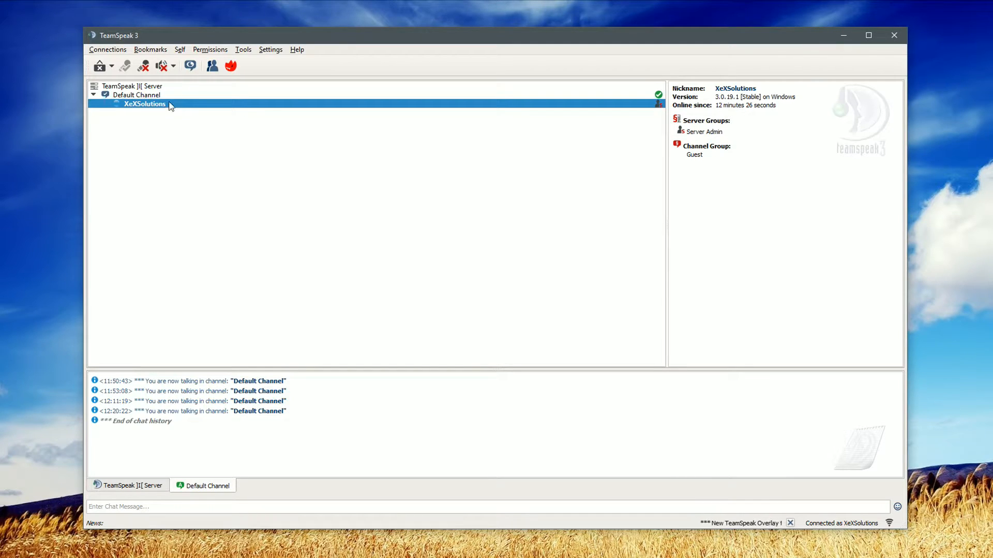
- Open the bookmark manager, look at the Music Bot bookmark, and add a new bookmark labelled YOUTUBE
left_click(154, 50)
left_click(171, 74)
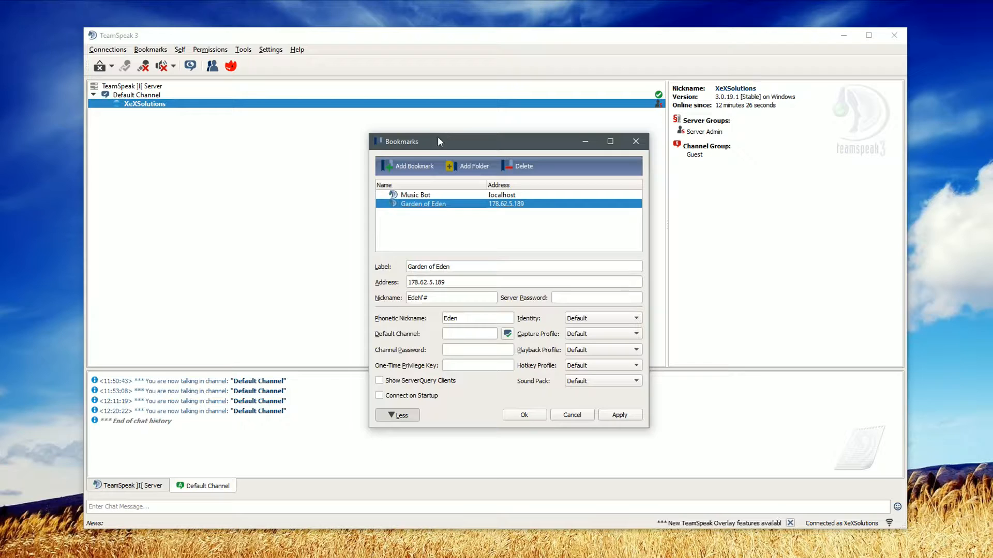
left_click_drag(438, 136, 394, 120)
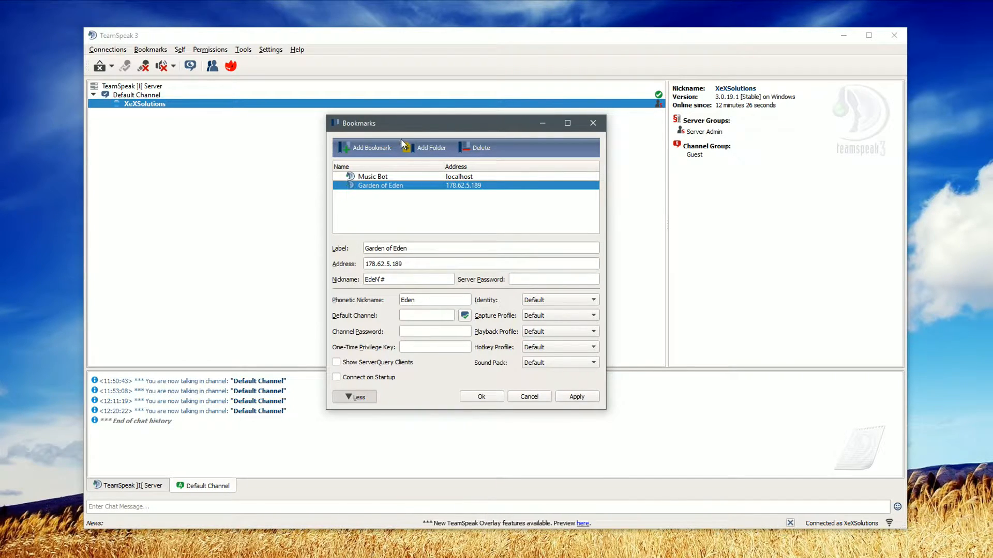
left_click(374, 176)
right_click(377, 176)
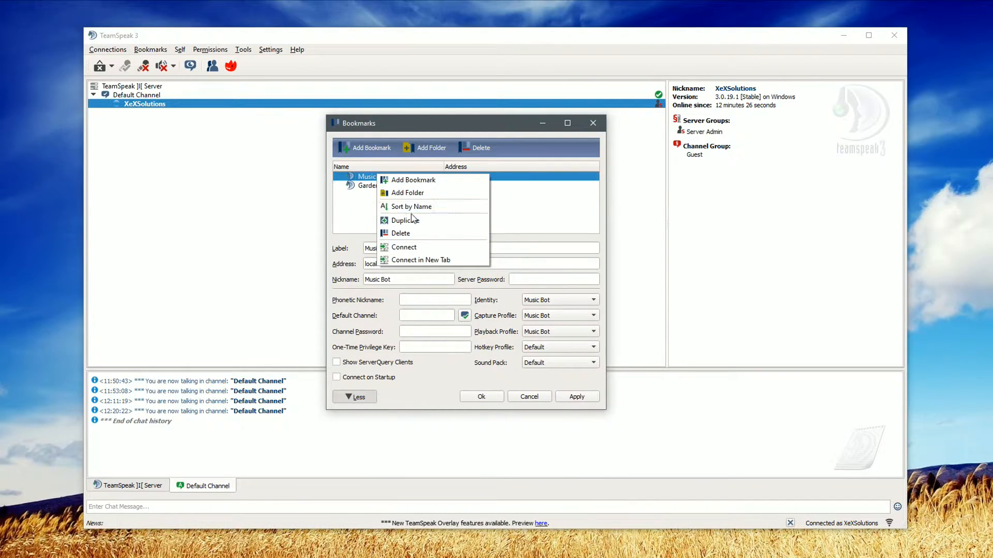
left_click(358, 206)
left_click(374, 150)
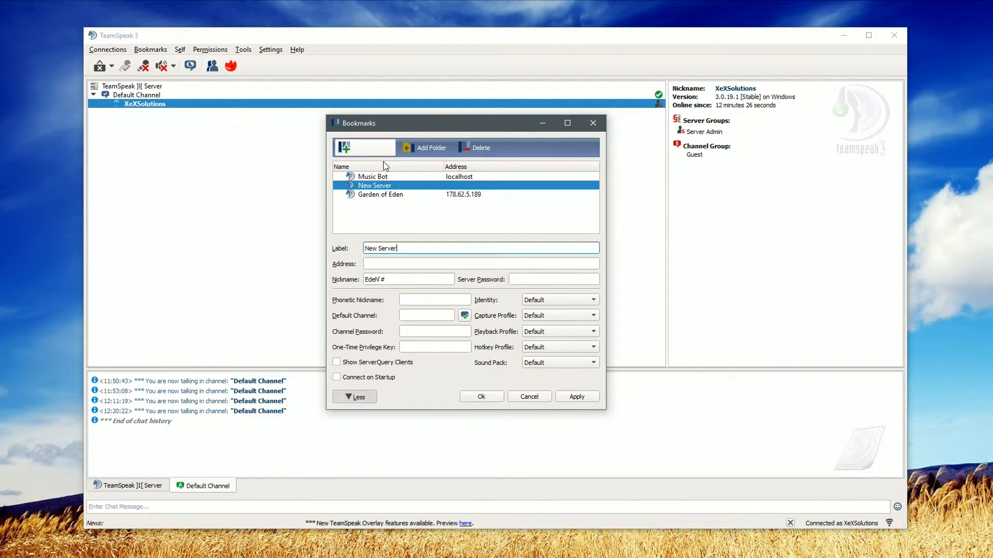
left_click_drag(398, 249, 333, 252)
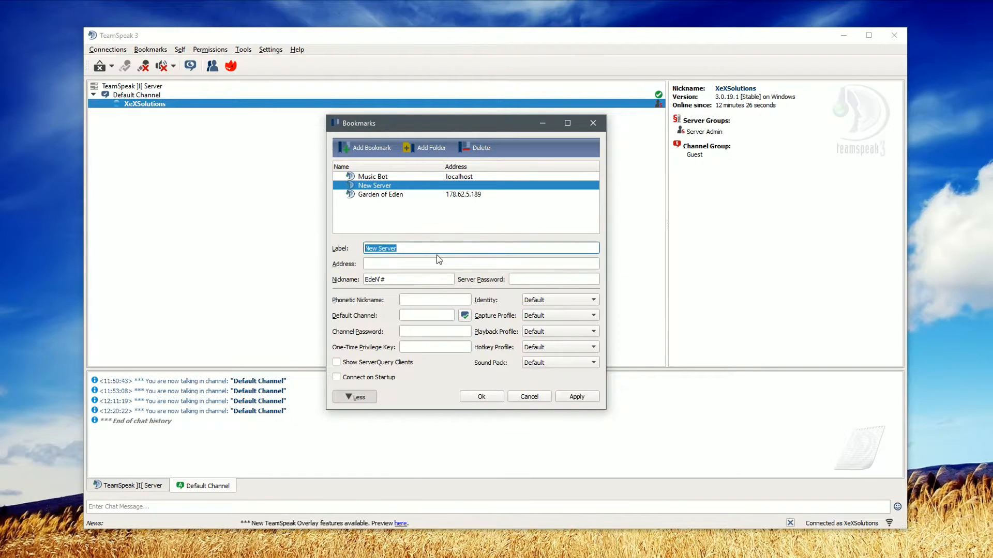
type("YOUTUBE")
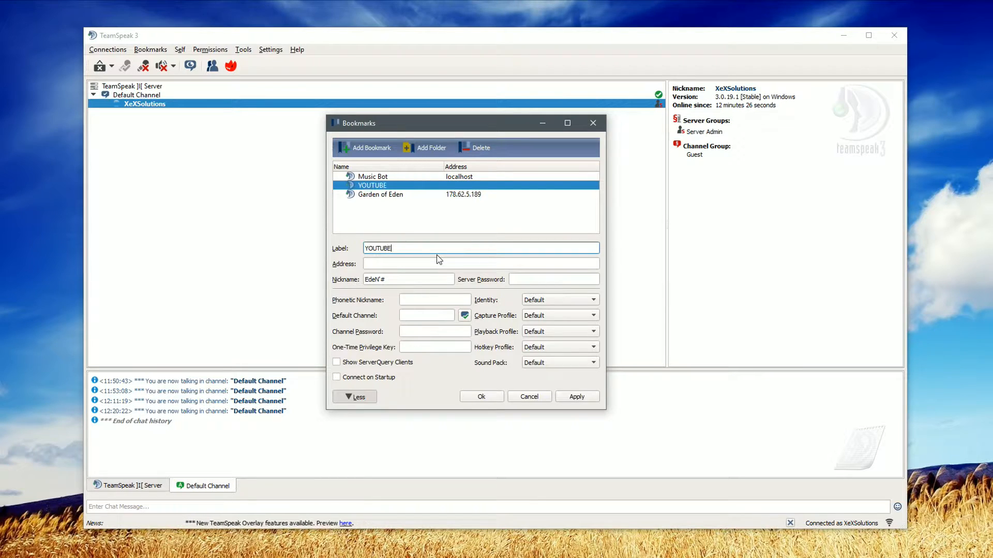
- Set the YOUTUBE bookmark's address to localhost and its nickname to Music Bot
left_click(409, 263)
type("localhost")
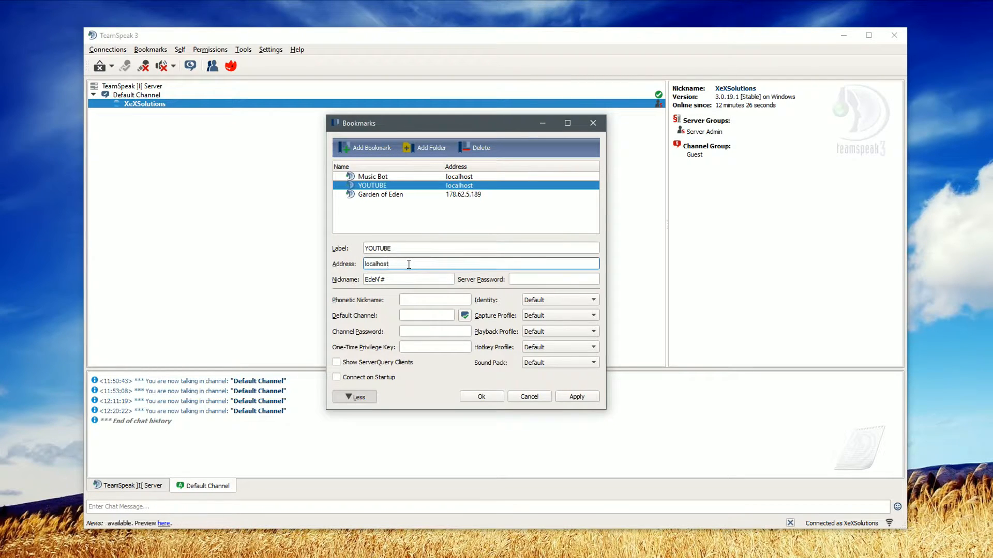
key("Tab")
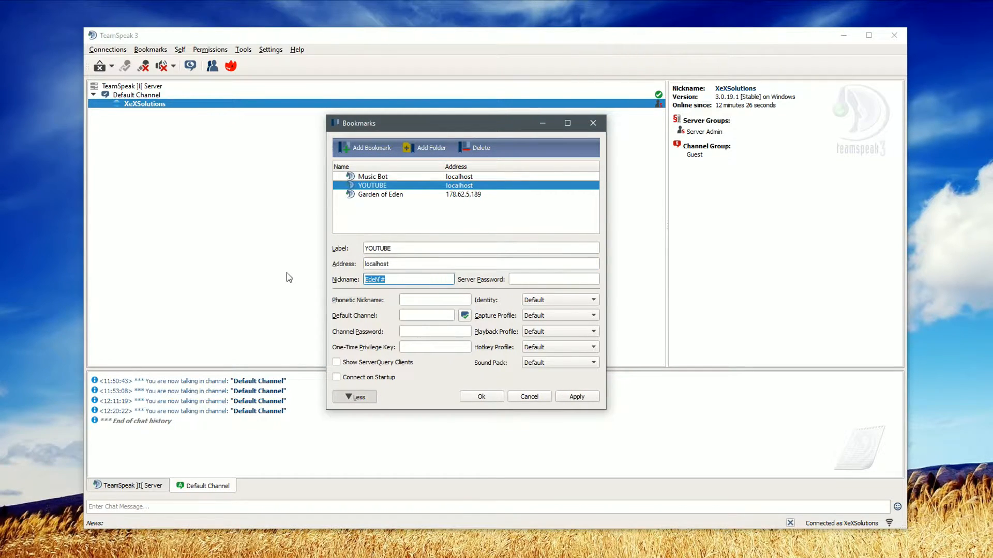
type("Music Bot")
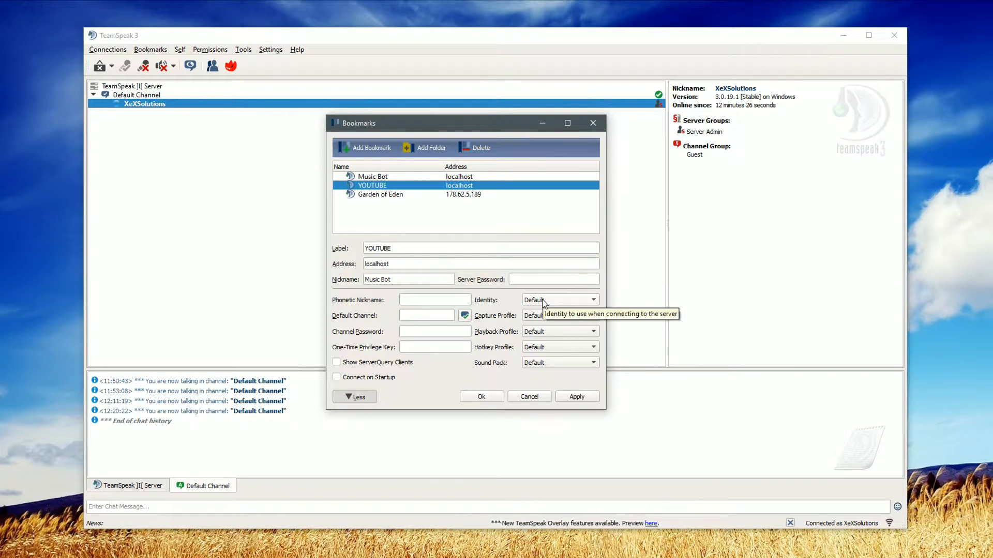
- Assign Music Bot as the YOUTUBE bookmark's identity, capture profile and playback profile, and save the bookmarks
left_click(547, 300)
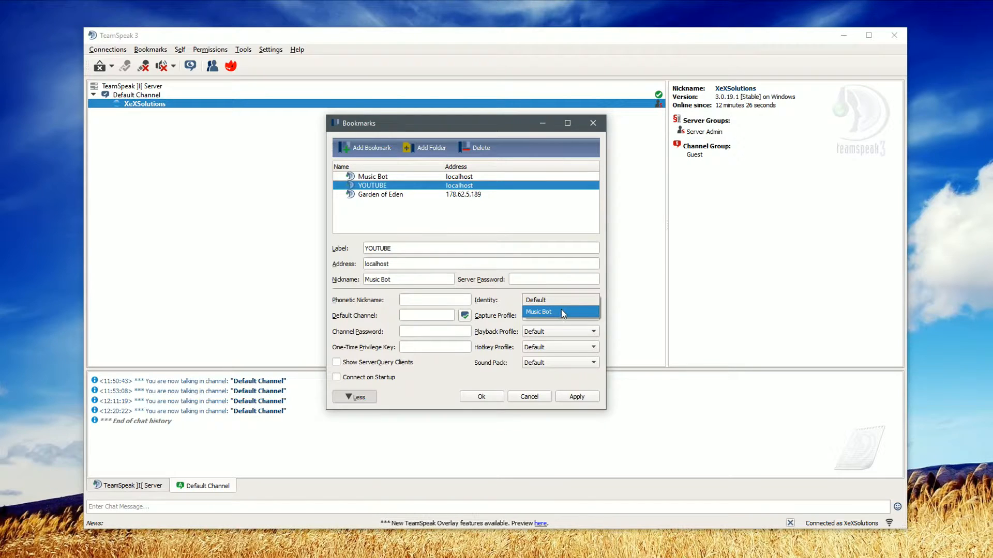
left_click(561, 310)
left_click(560, 315)
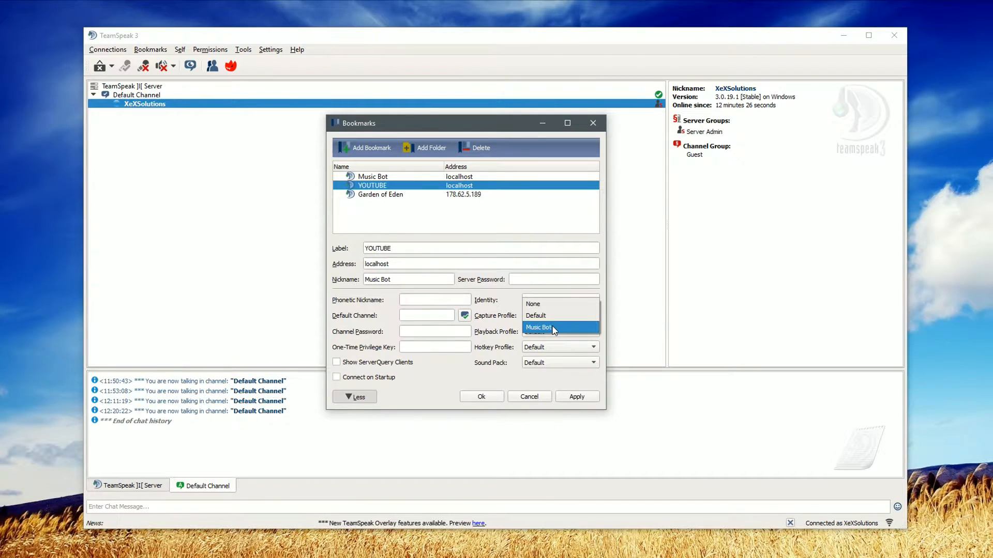
left_click(553, 328)
left_click(549, 333)
left_click(548, 343)
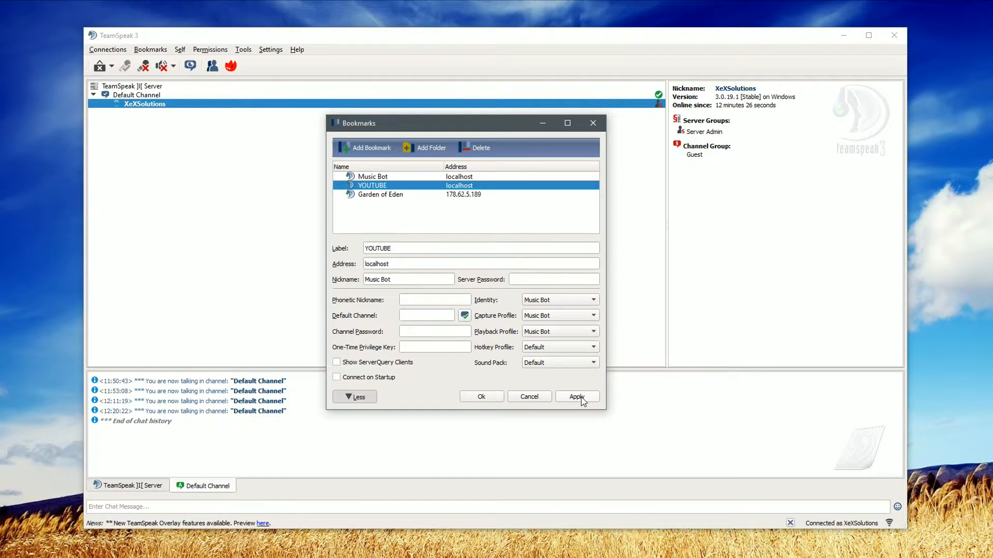
left_click(492, 398)
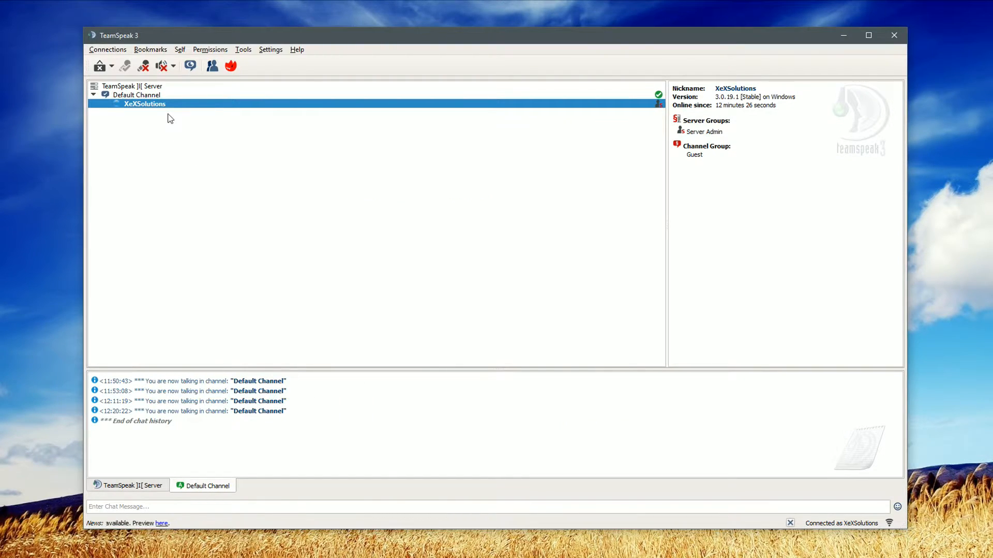
- Connect to the YOUTUBE bookmark in a new tab alongside the existing server connection
left_click(155, 50)
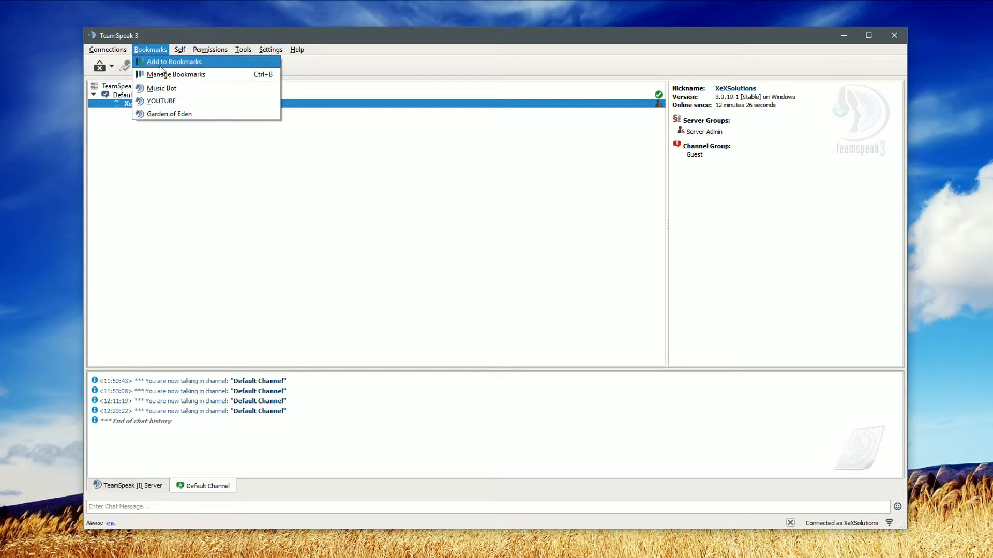
right_click(168, 106)
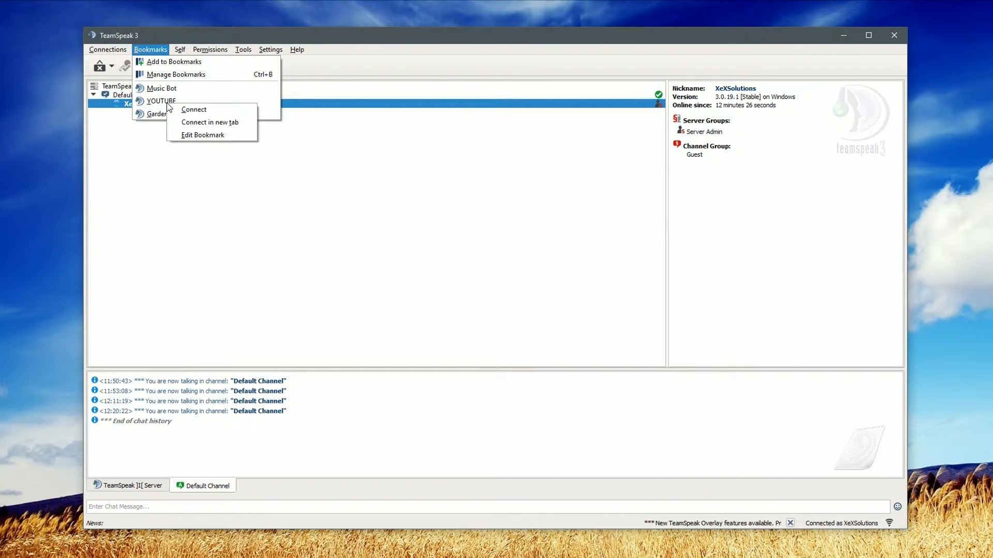
left_click(189, 122)
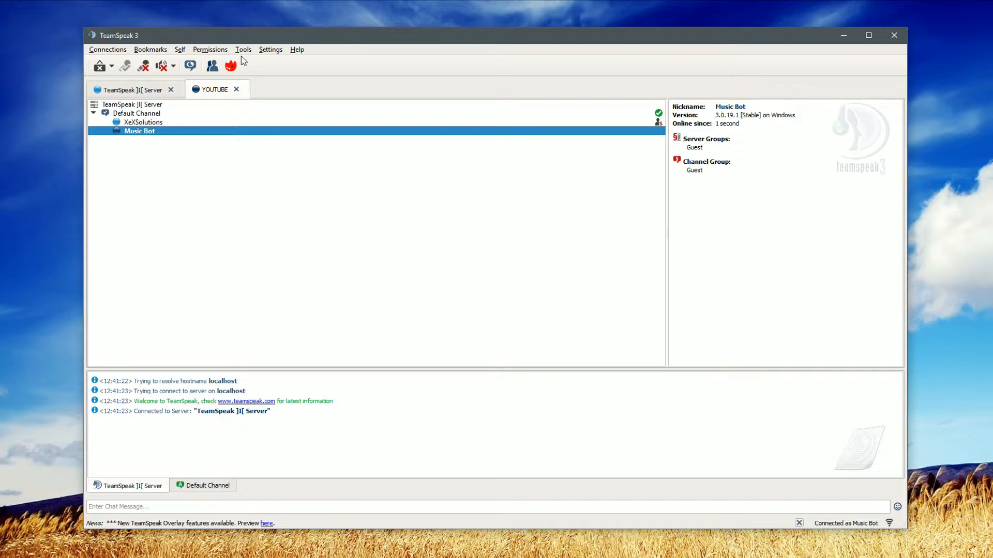
- In the playback options, choose Line 1 (Virtual Audio Cable) as the Music Bot profile's playback device without creating another profile
left_click(274, 49)
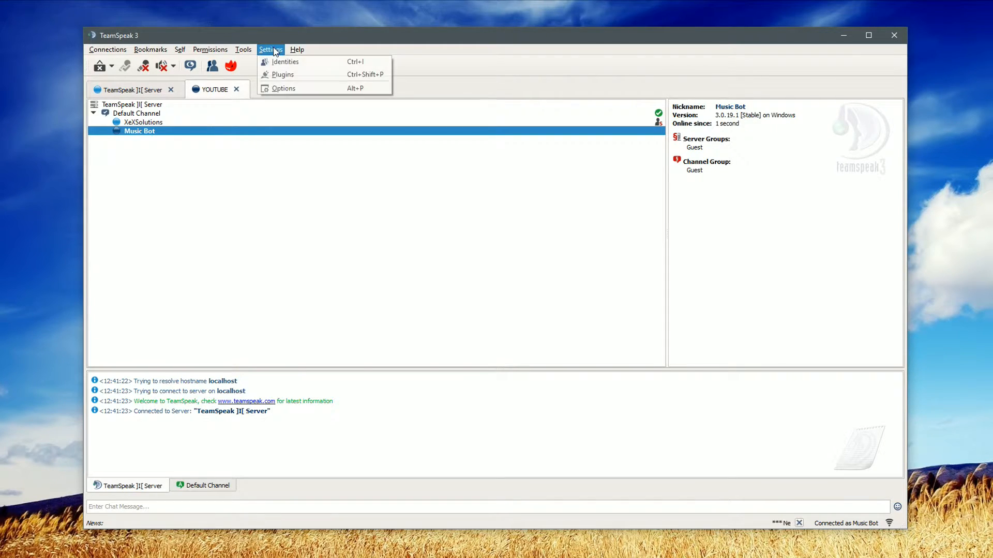
left_click(284, 89)
left_click(308, 210)
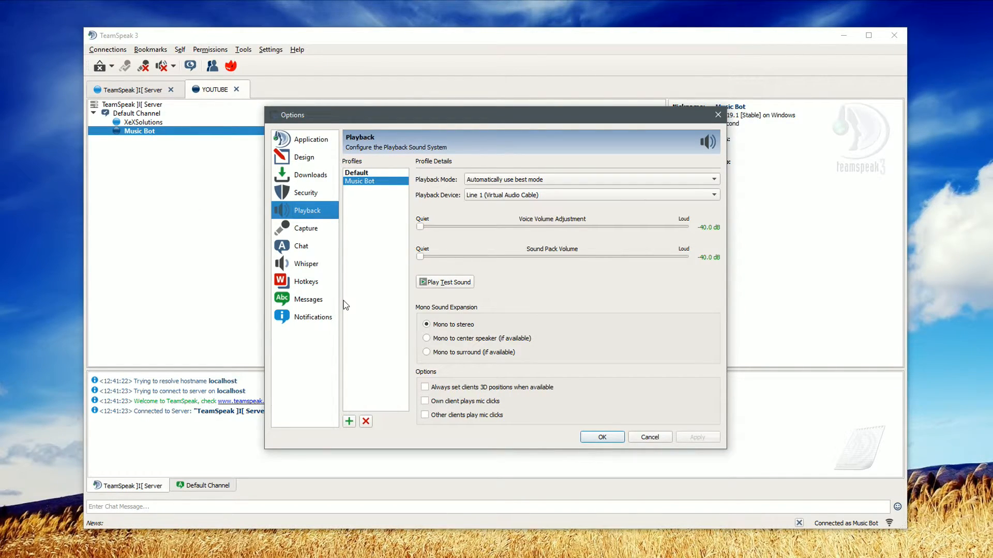
left_click(350, 422)
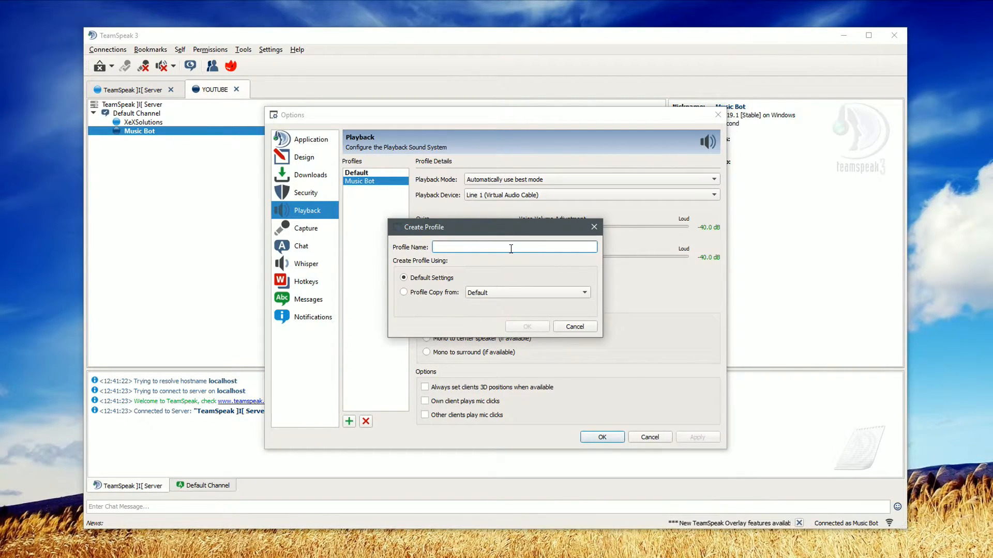
left_click(573, 327)
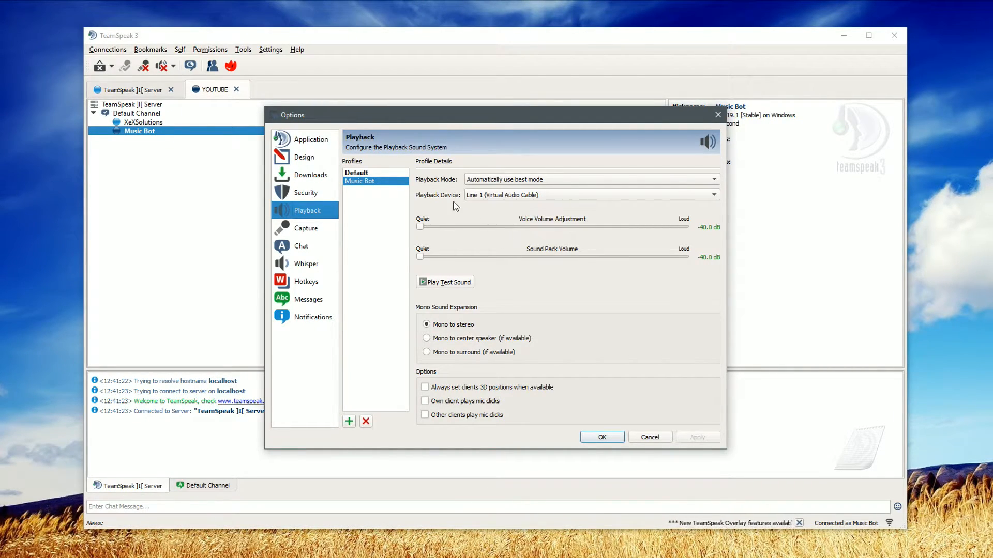
left_click(508, 196)
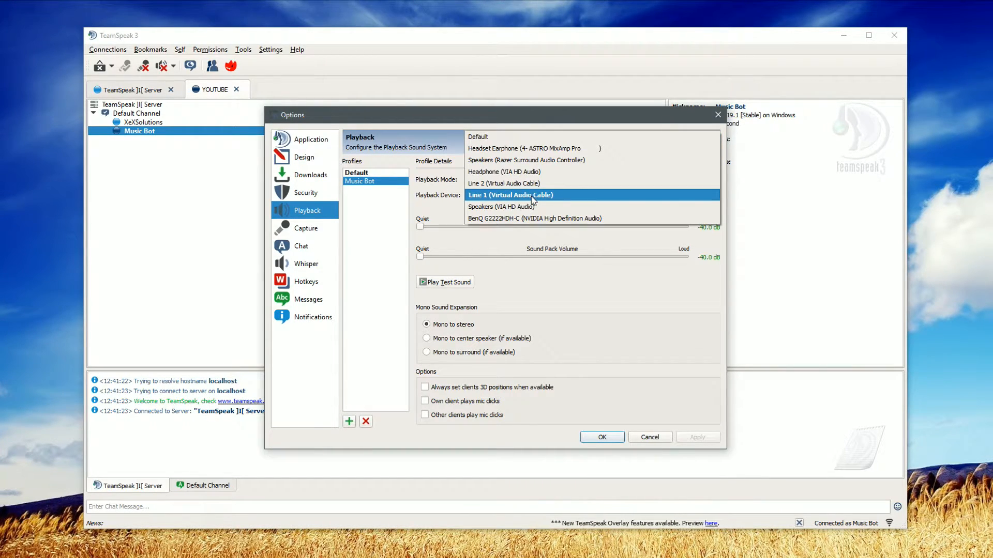
left_click(578, 197)
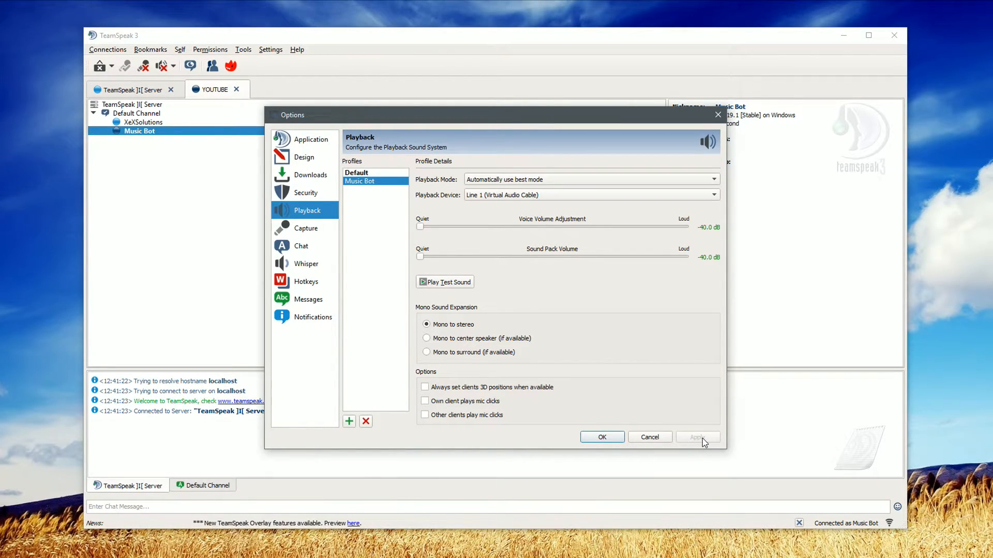
- Choose Line 1 (Virtual Audio Cable) as the Music Bot profile's capture device, accept the options and return to the original server connection
left_click(307, 229)
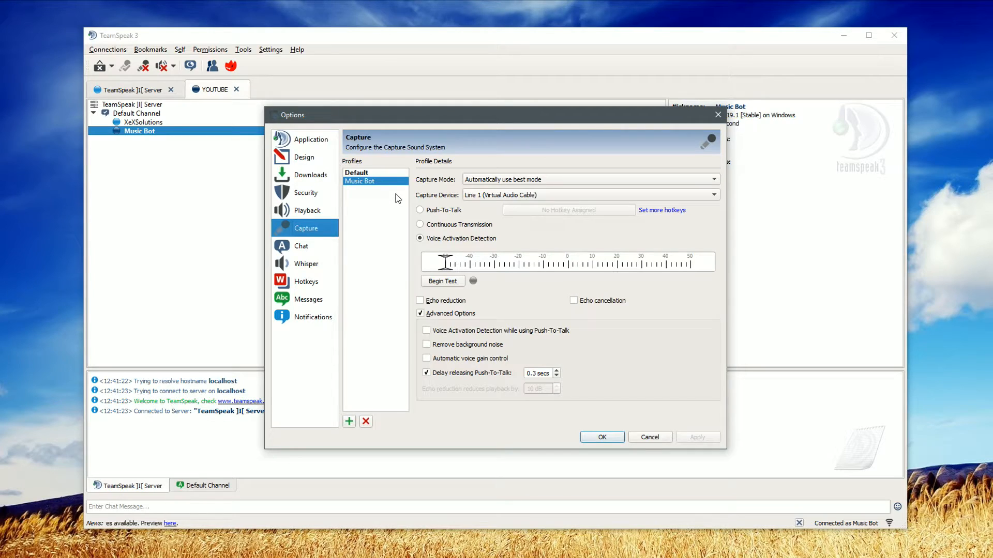
left_click(493, 196)
left_click(503, 199)
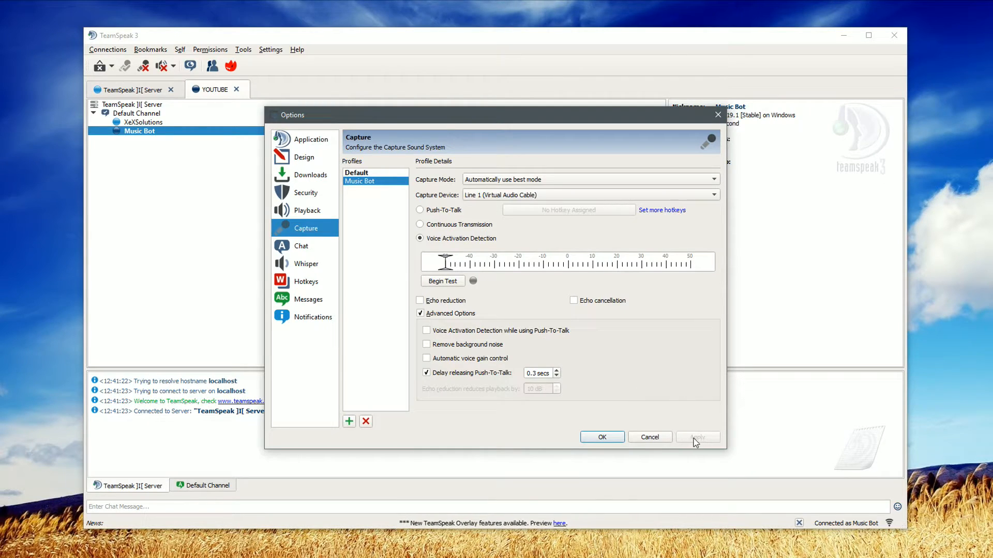
left_click(602, 437)
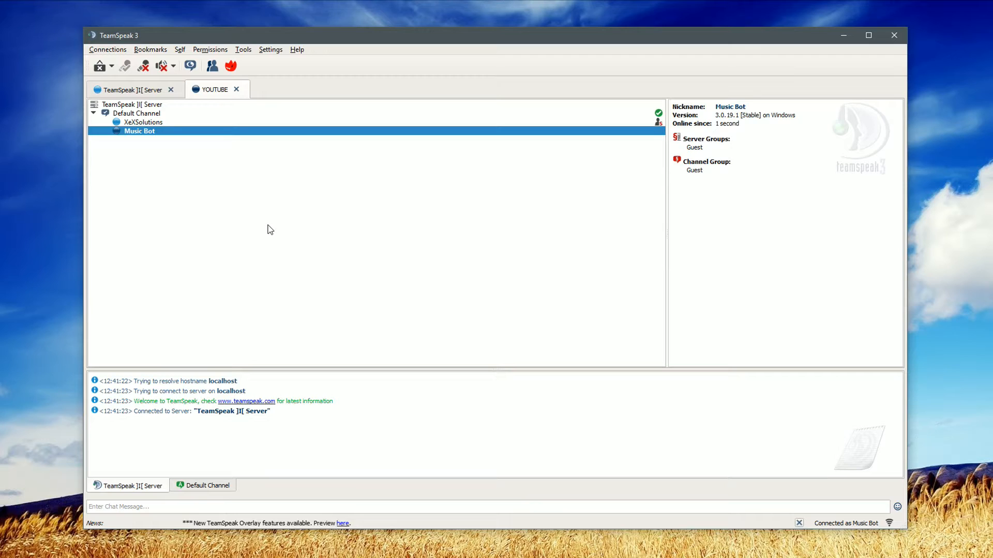
key("ctrl+Tab")
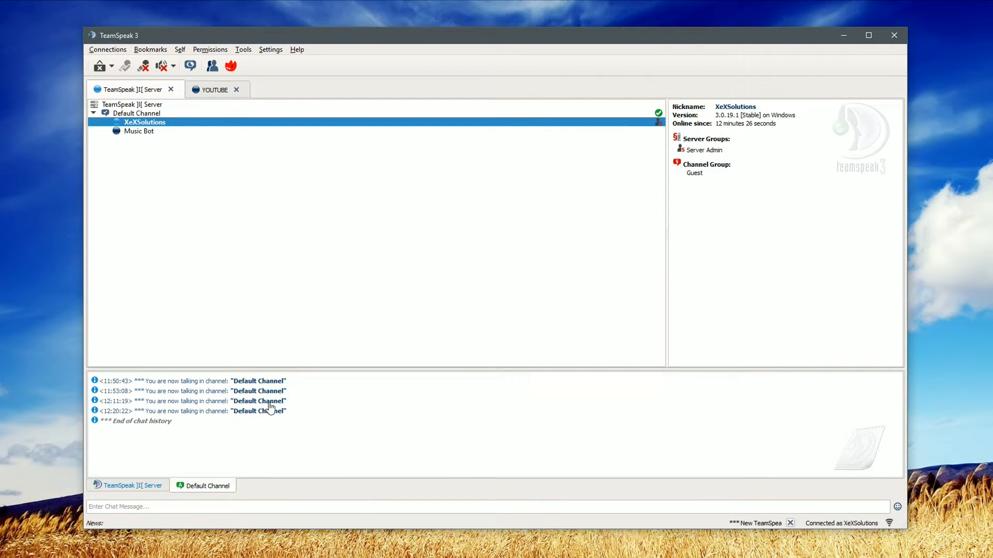
- Switch to Spotify and set Equalify Pro's output device to Line 1 (Virtual Audio Cable), then close the equalizer
key("alt+Tab")
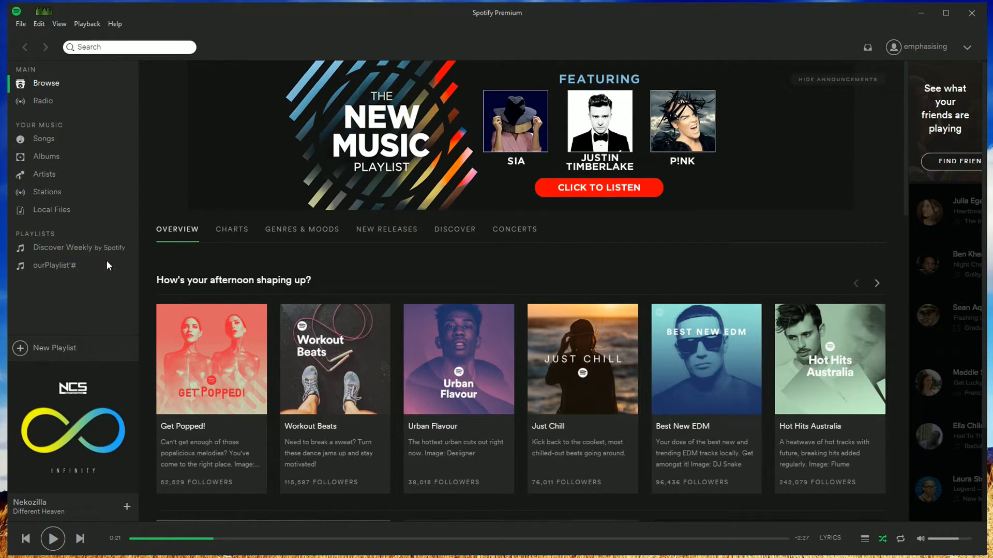
left_click(44, 11)
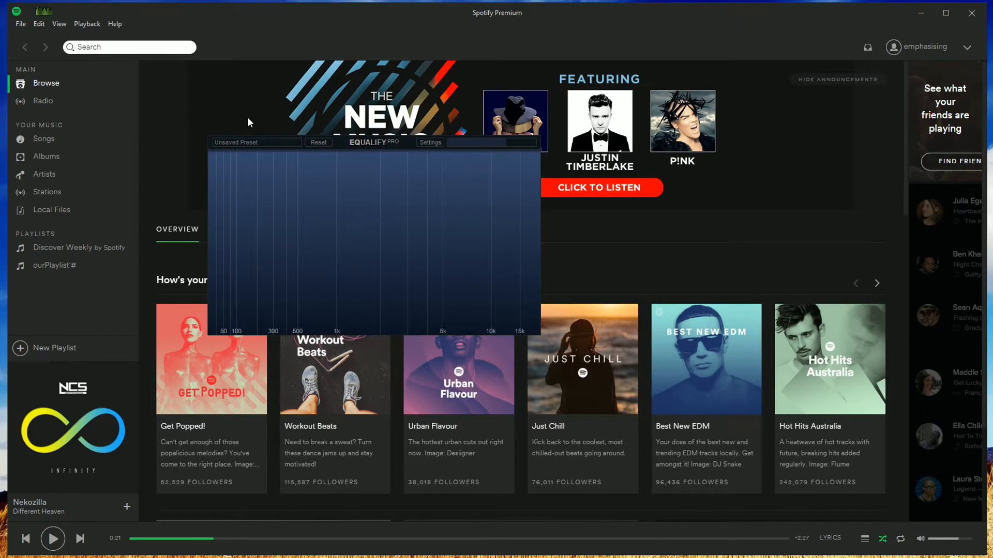
mouse_move(297, 152)
mouse_move(340, 146)
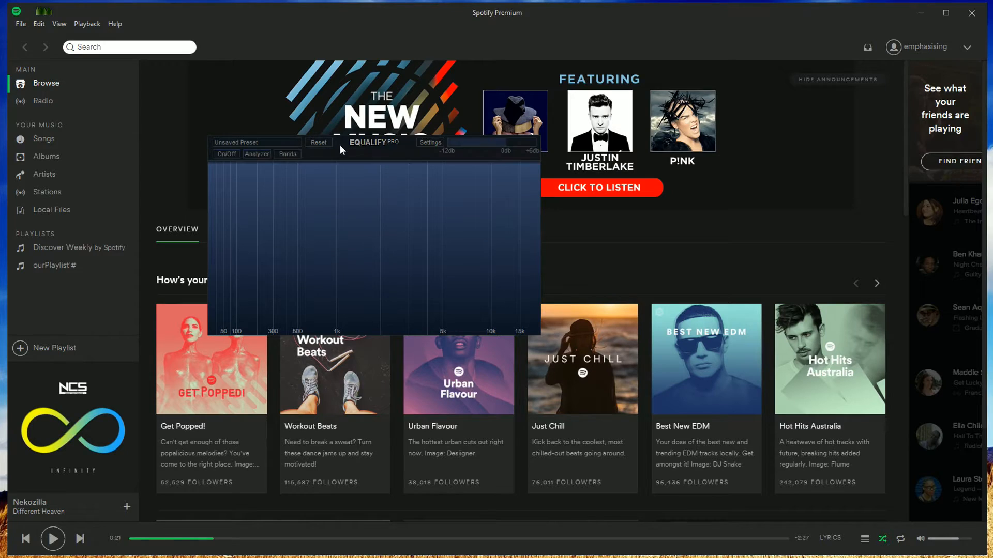
left_click(437, 142)
left_click(306, 163)
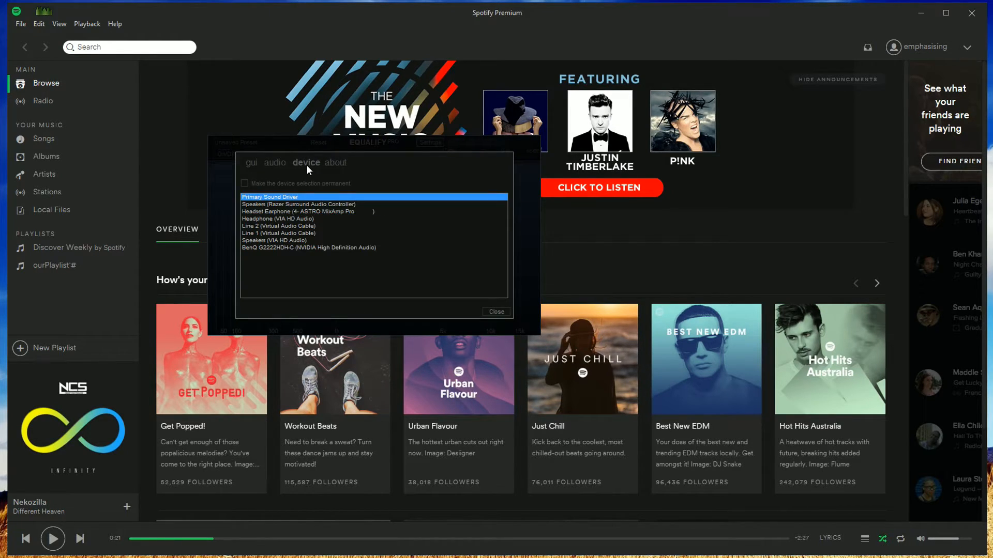
left_click(287, 232)
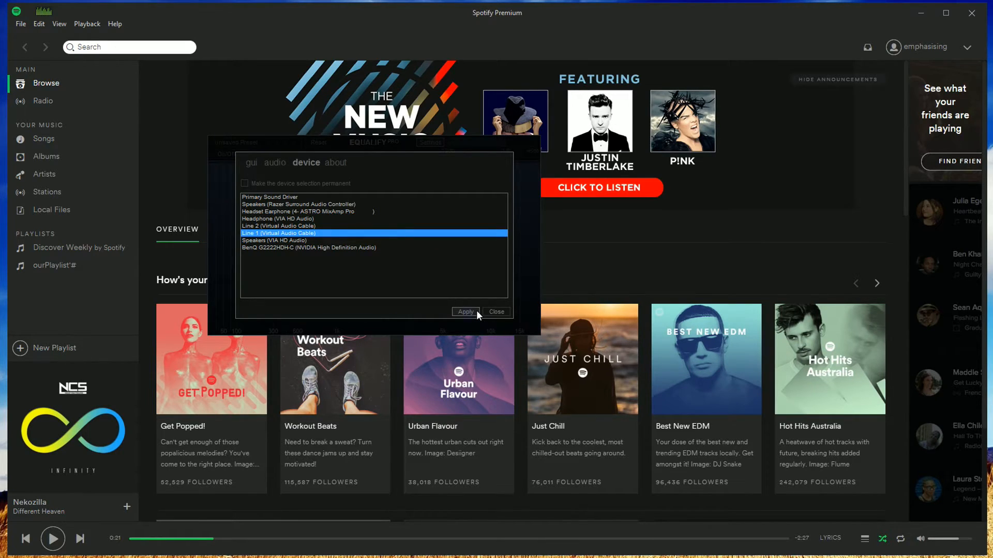
left_click(495, 312)
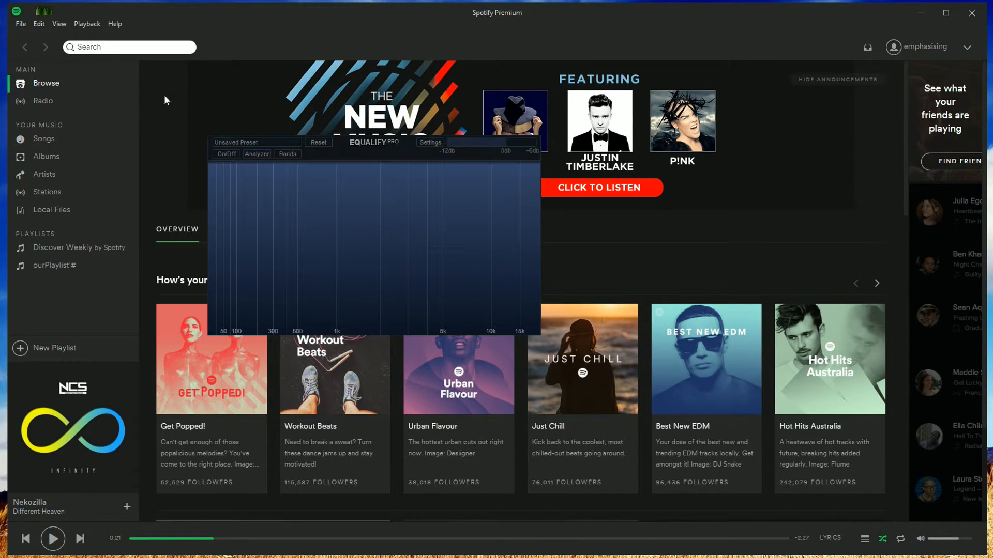
left_click(46, 14)
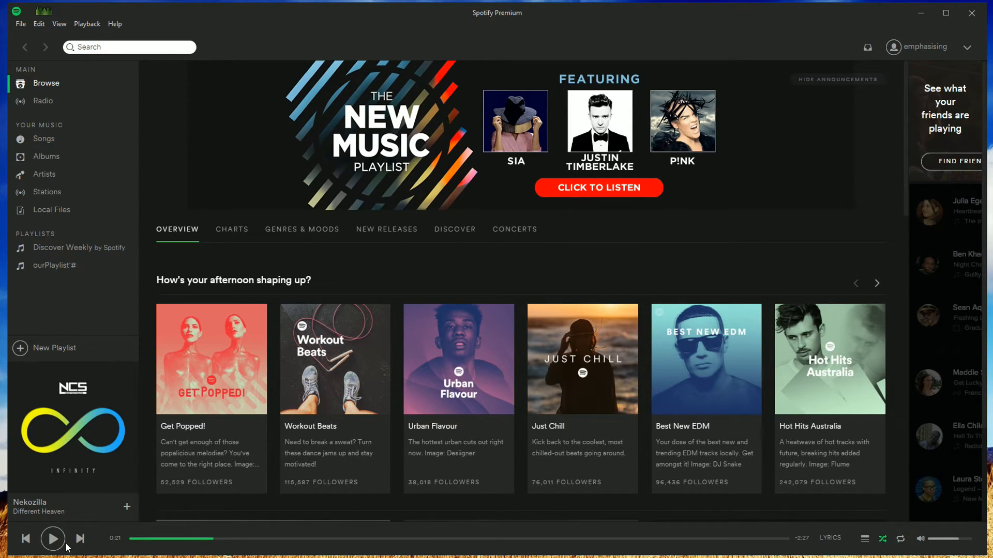
- Play the current Spotify track and, back in TeamSpeak, briefly mute and unmute the original connection's microphone
left_click(54, 539)
left_click(227, 557)
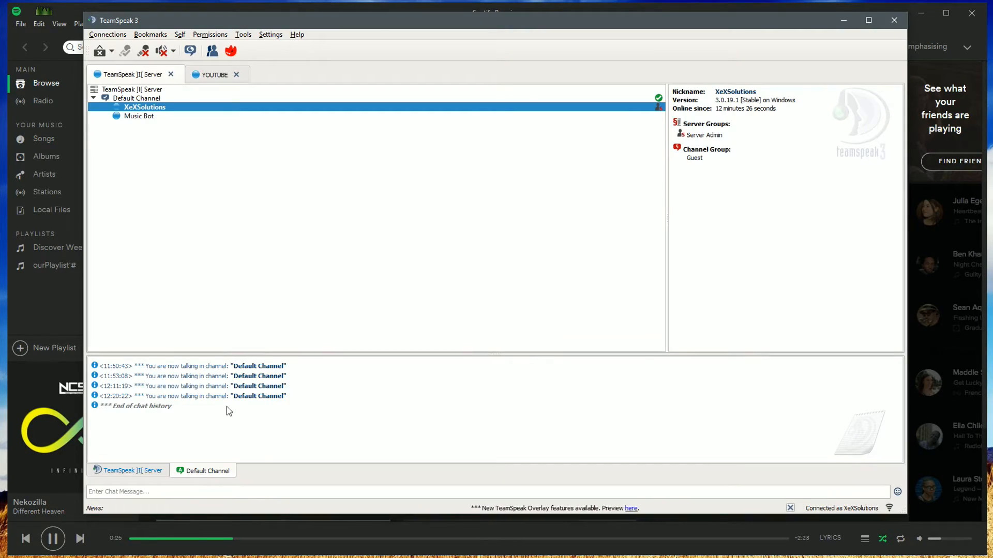
left_click(145, 53)
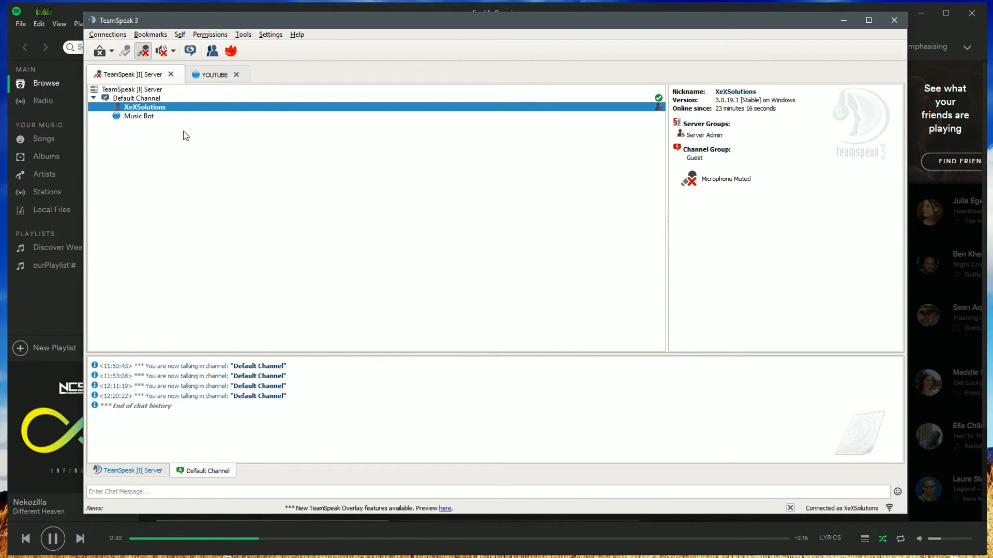
left_click(144, 52)
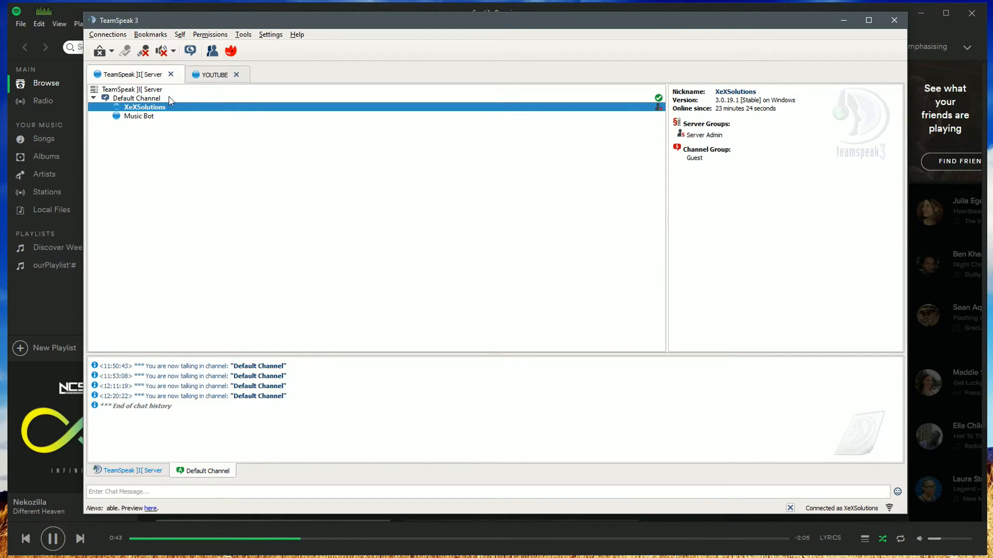
- Close the original TeamSpeak server connection and reconnect to the same server in a new tab
left_click(171, 75)
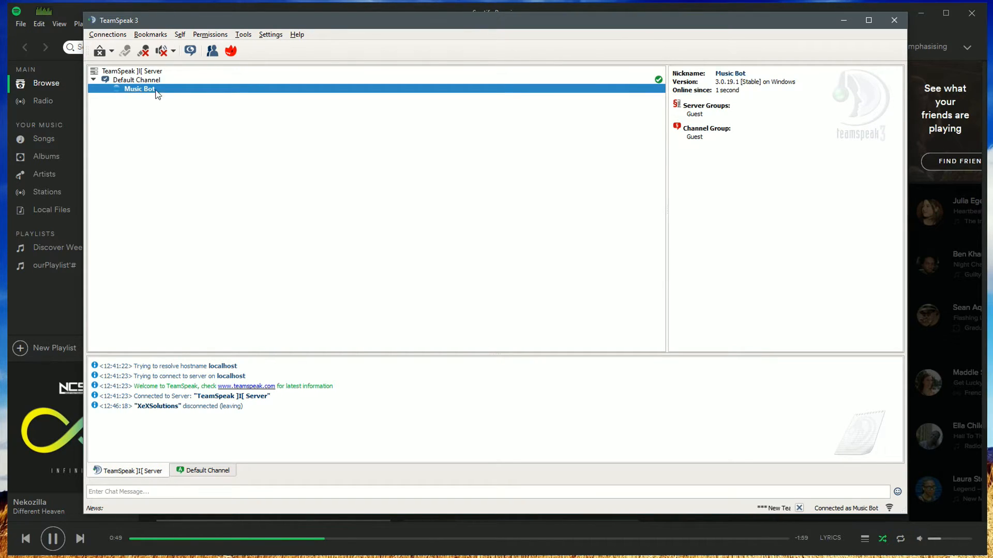
key("Up")
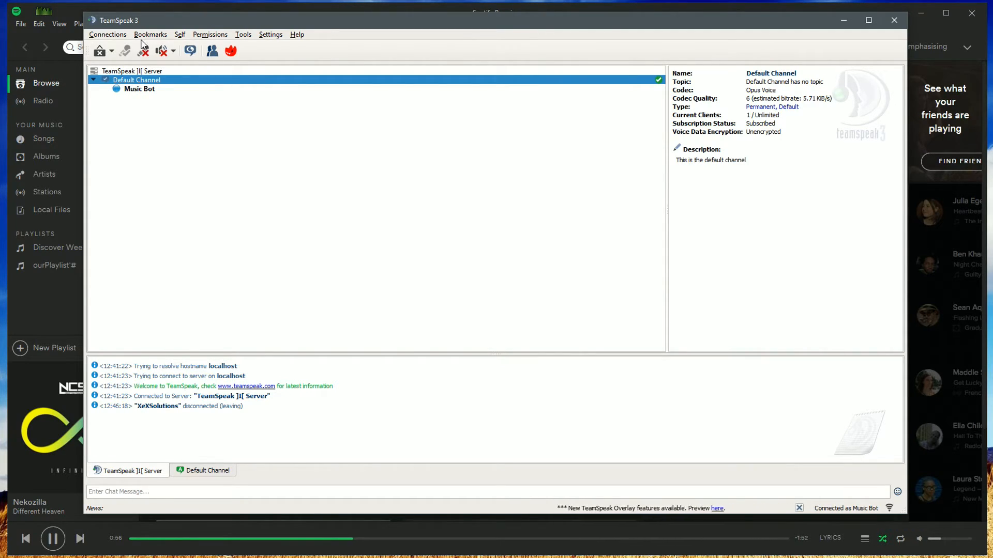
left_click(108, 34)
mouse_move(161, 37)
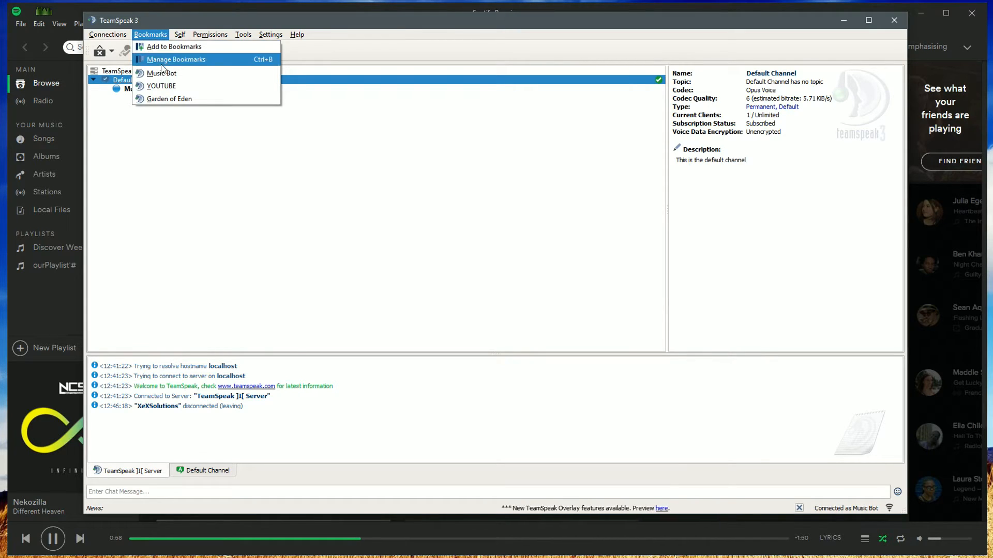
left_click(169, 99)
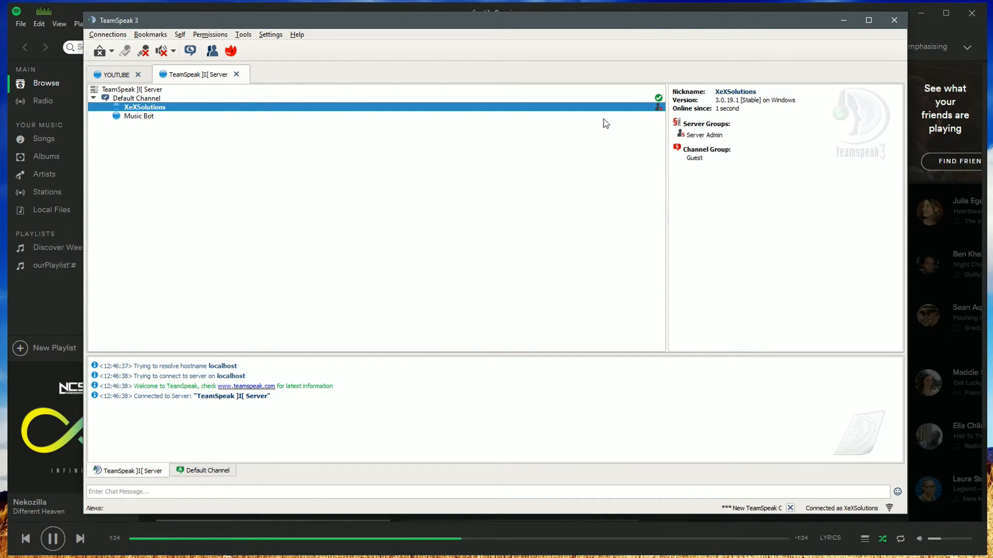
- Close Spotify and open the full options of Windows Media Player, with its window moved aside from TeamSpeak's user list
left_click(970, 16)
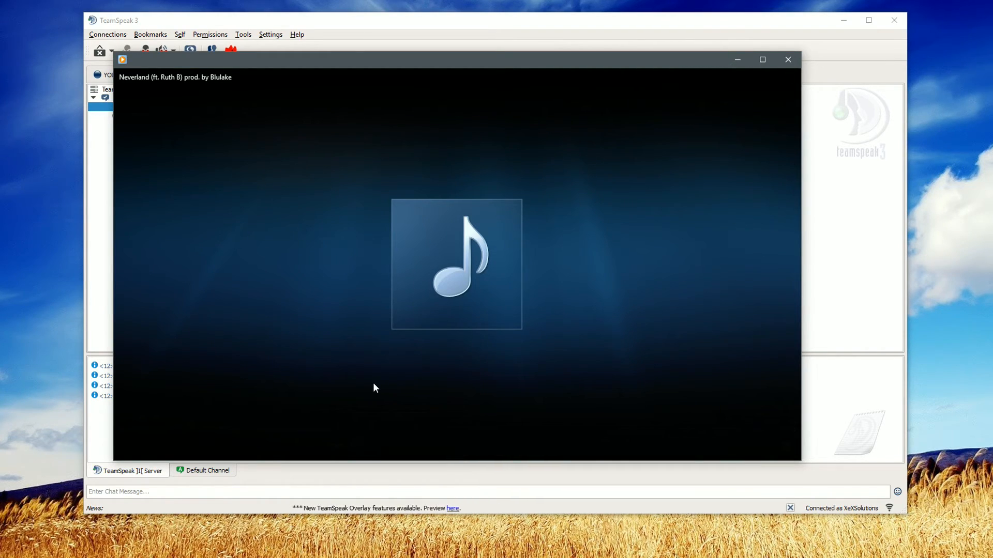
mouse_move(406, 353)
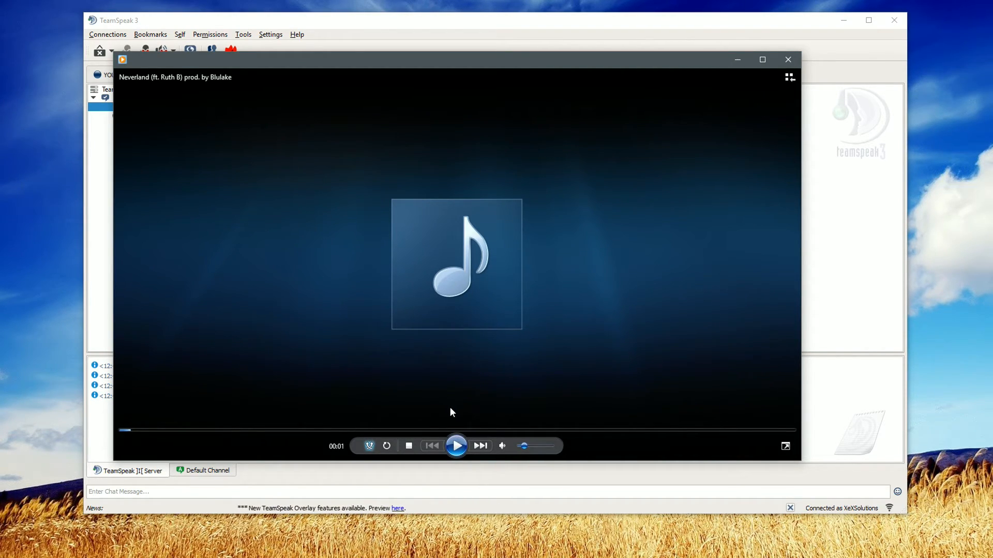
left_click_drag(407, 64, 613, 60)
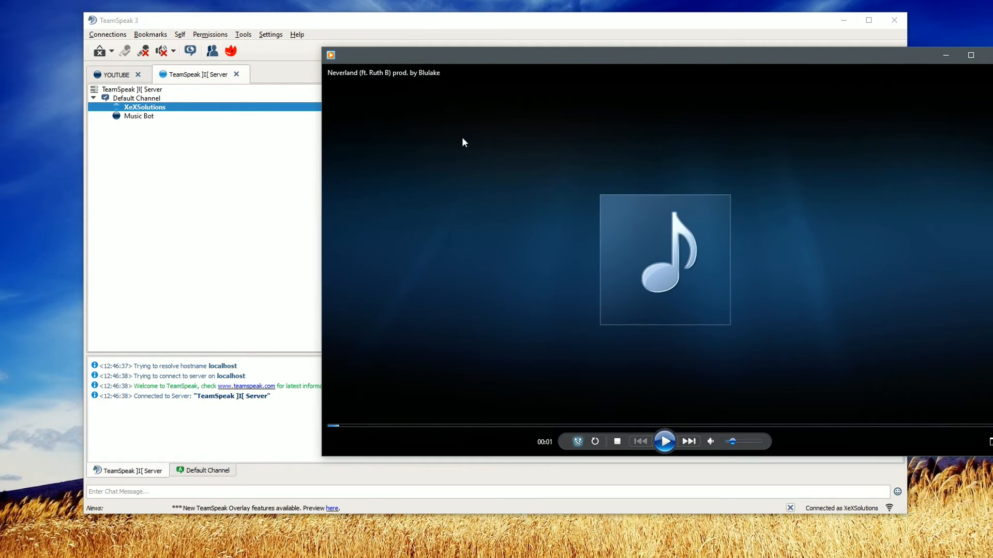
right_click(415, 136)
left_click(455, 289)
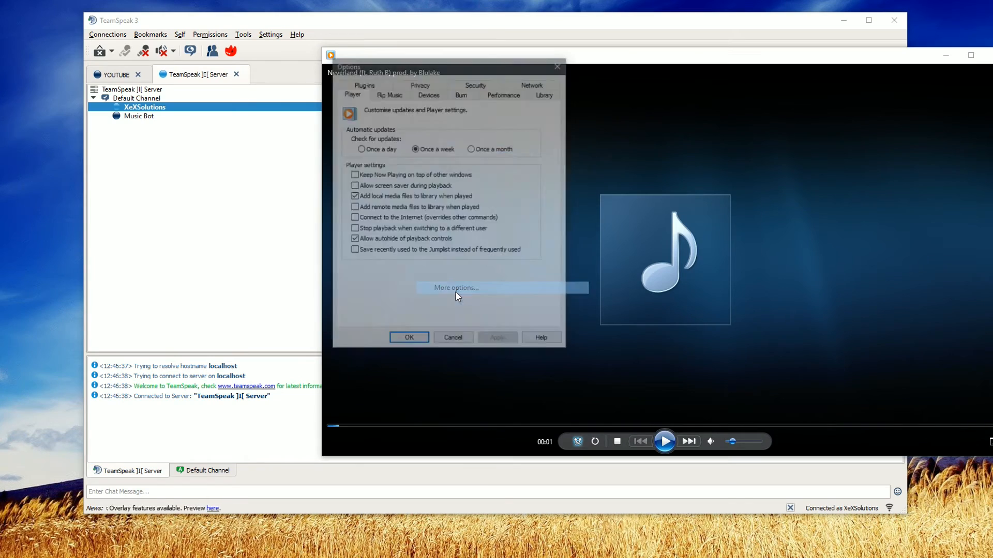
- Set the Speakers device to play through Line 1 (Virtual Audio Cable), accept the options and play the Neverland track
left_click(431, 94)
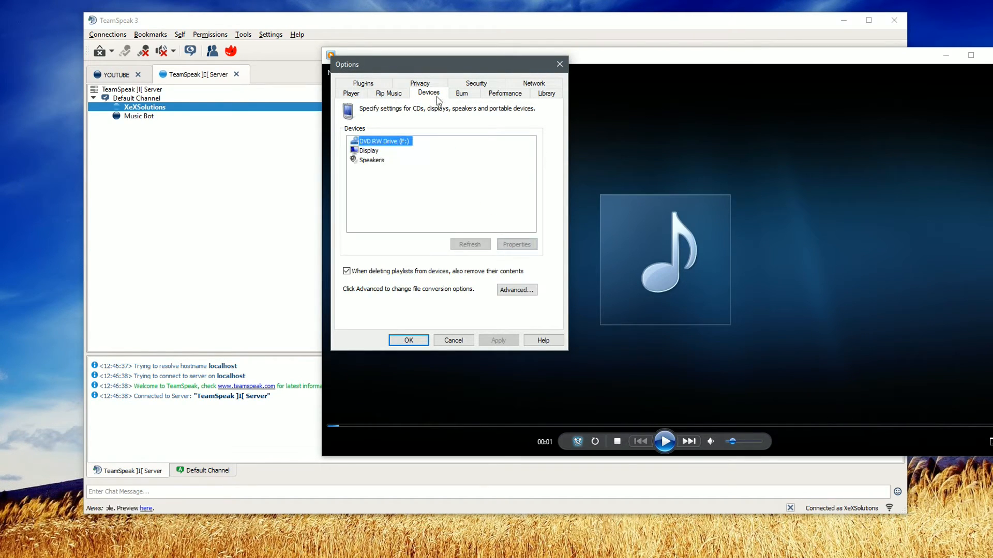
left_click(371, 161)
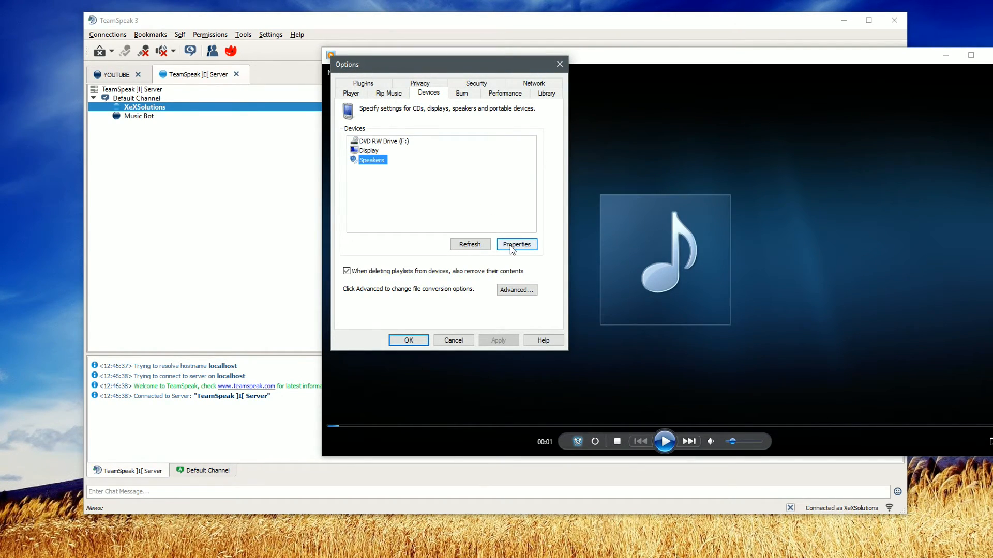
left_click(512, 245)
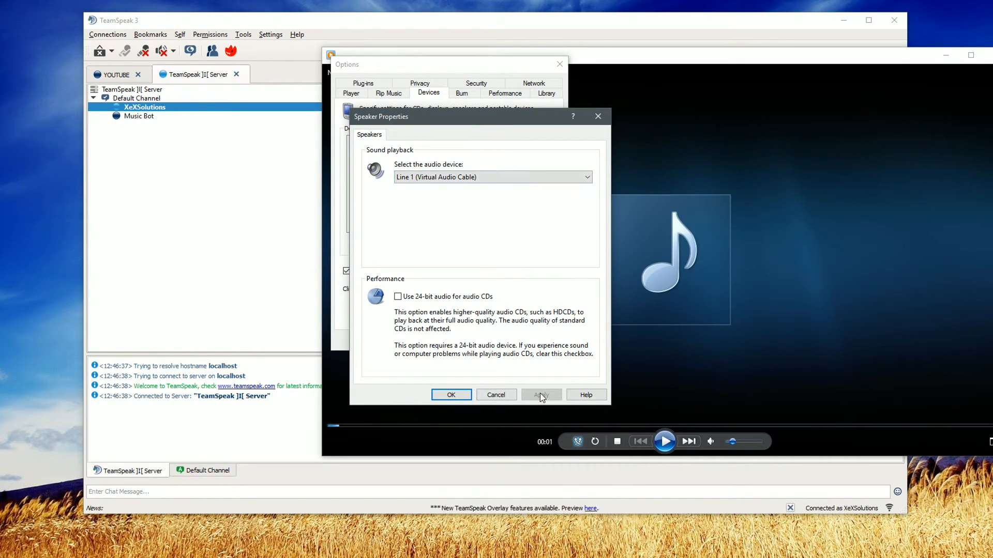
left_click(451, 395)
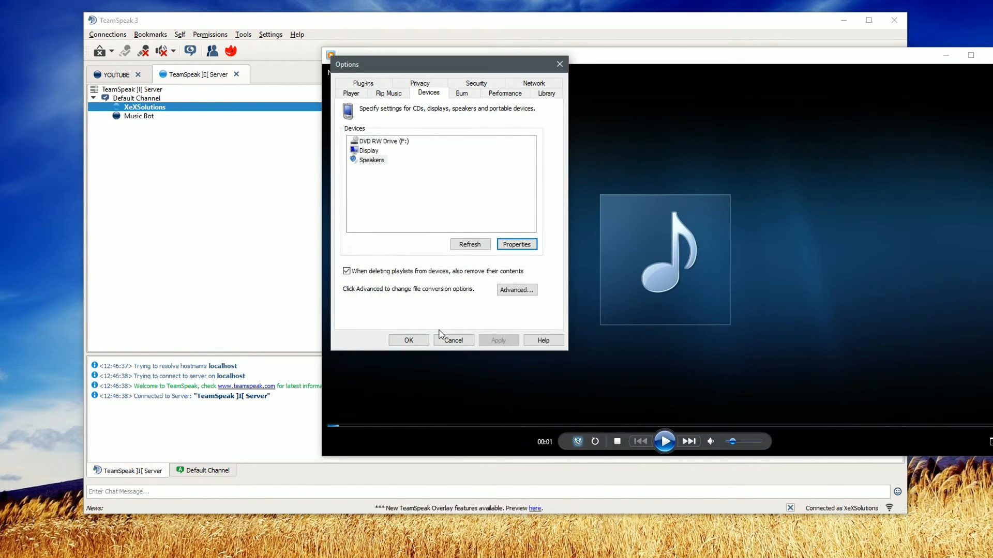
left_click(409, 341)
left_click(665, 443)
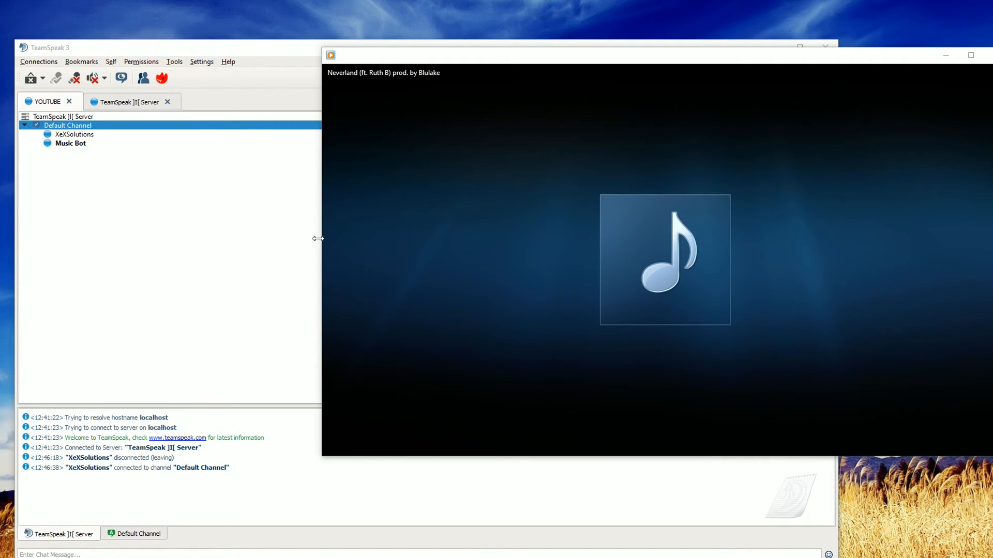
- Switch to VLC media player, choose Line 1 (Virtual Audio Cable) as its audio device and play the Neverland track
left_click(434, 462)
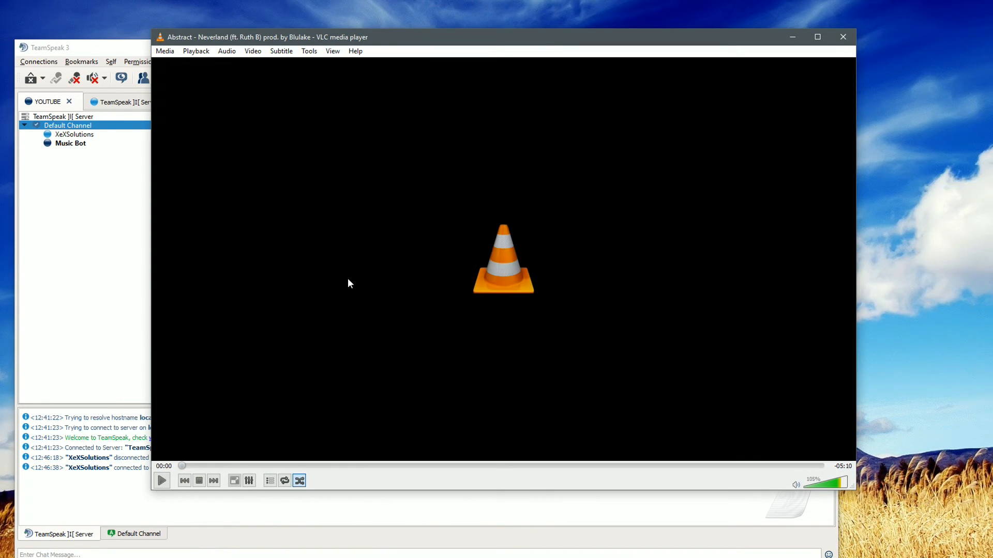
left_click_drag(365, 39, 465, 61)
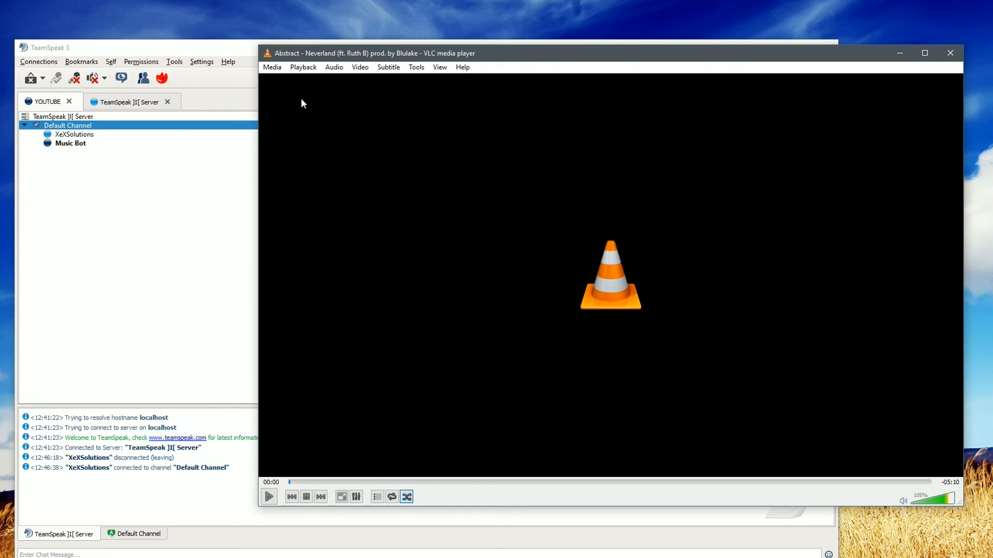
left_click(335, 71)
mouse_move(369, 94)
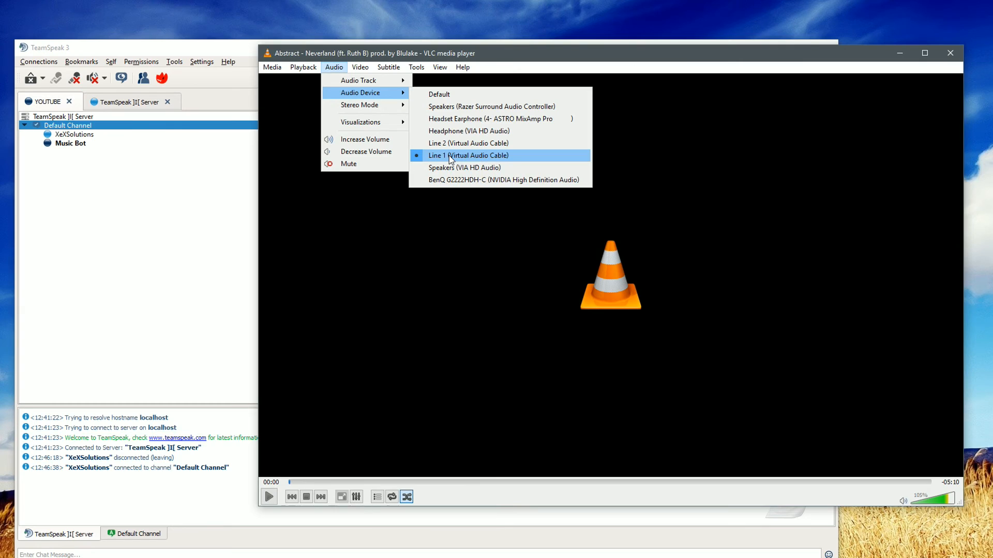
left_click(451, 155)
left_click(269, 497)
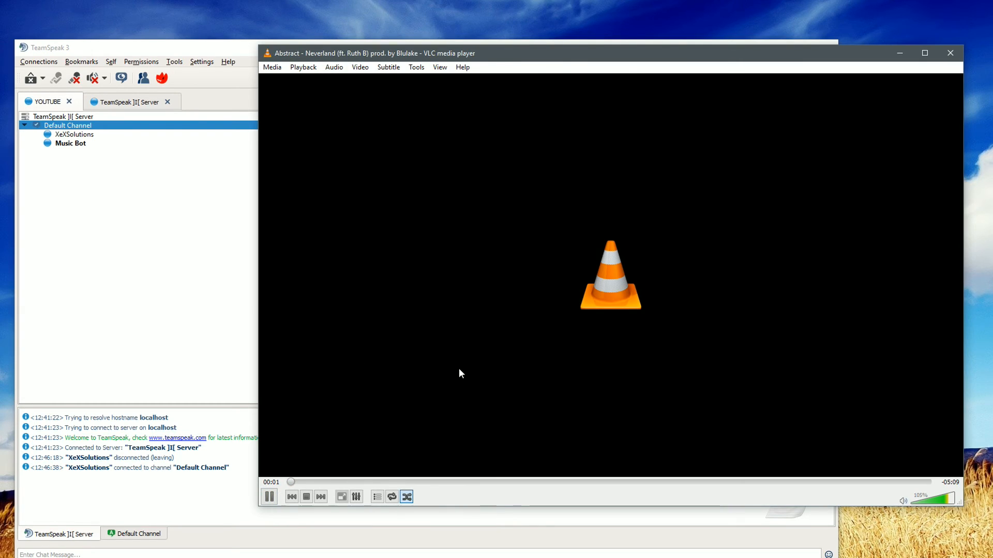
- Bring TeamSpeak to the front, close VLC media player and reposition the TeamSpeak window near the desktop's centre
left_click(58, 148)
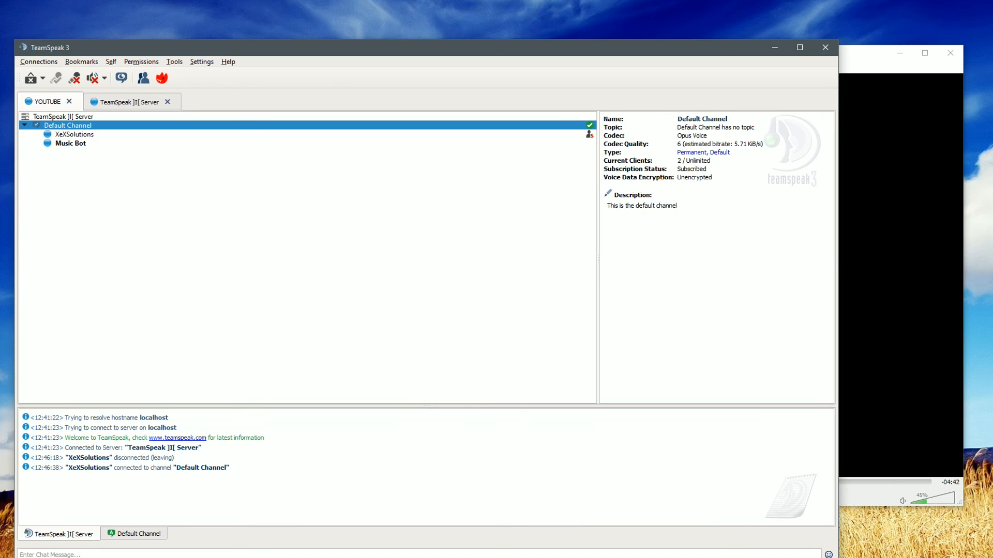
left_click(873, 188)
left_click(950, 53)
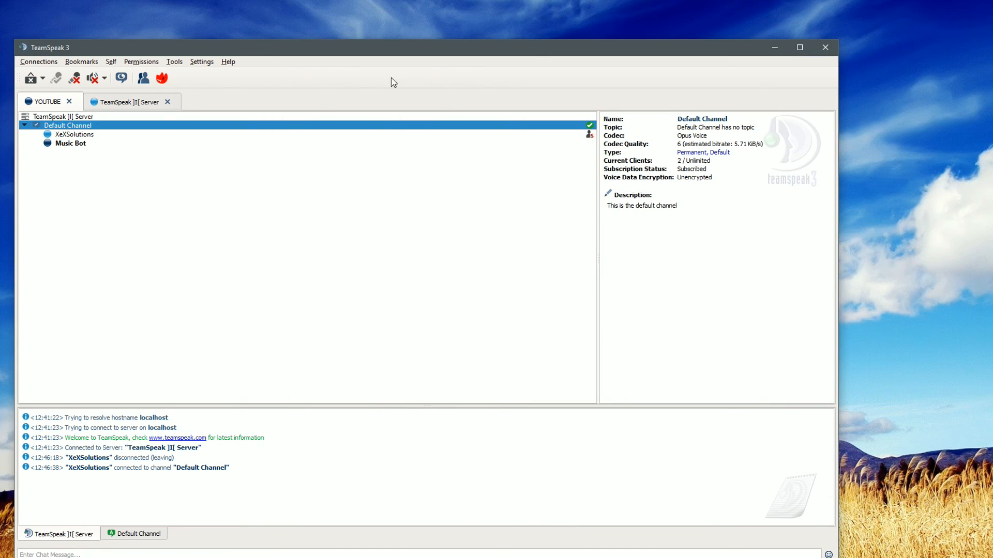
left_click_drag(376, 55, 441, 5)
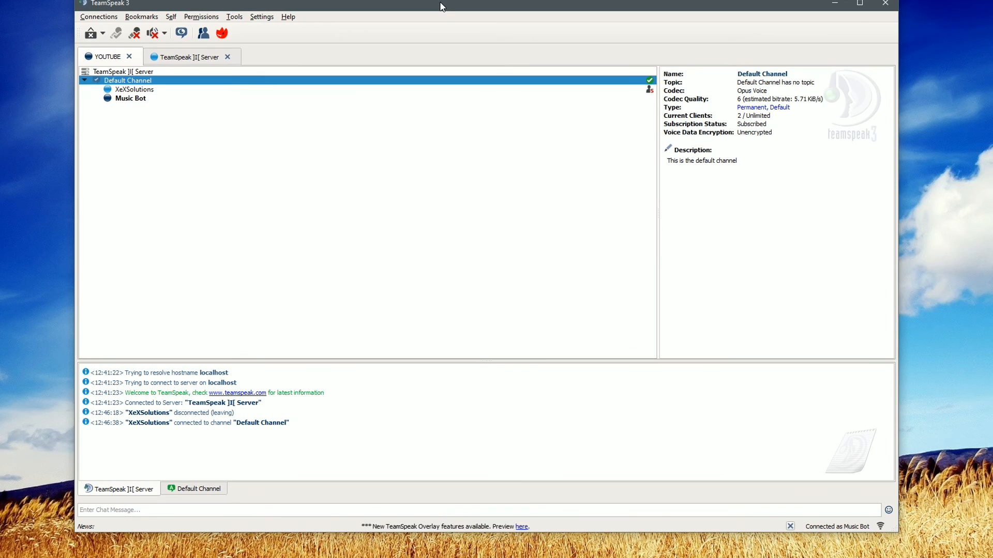